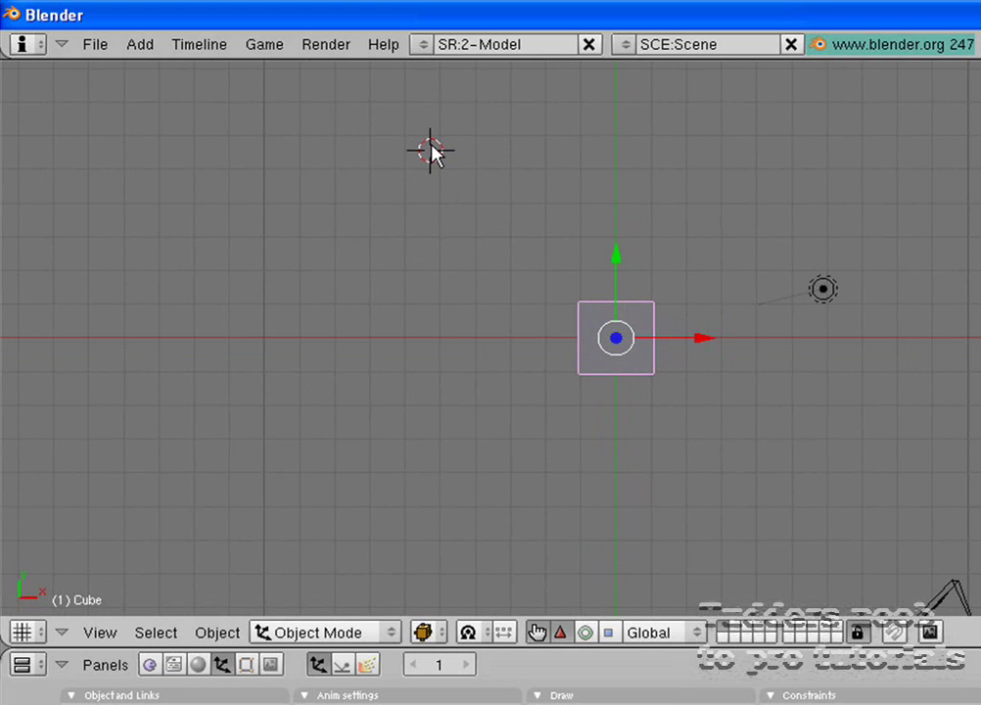
# Place the 3D cursor left of the cube near the red X axis in the top view.
pyautogui.click(334, 390)
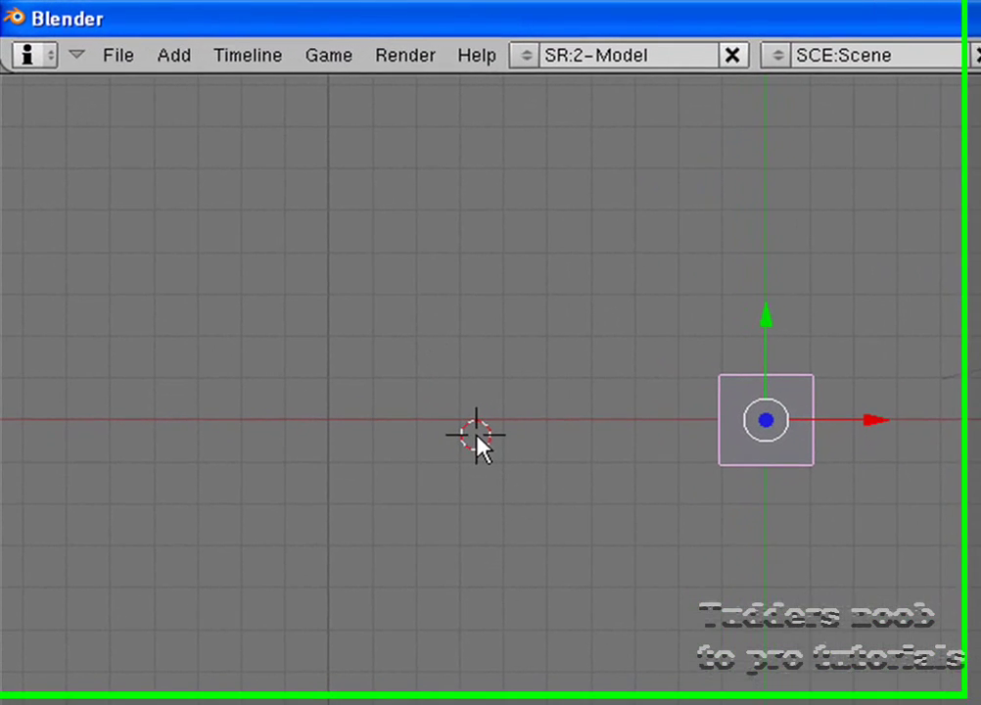
pyautogui.click(396, 436)
pyautogui.click(406, 380)
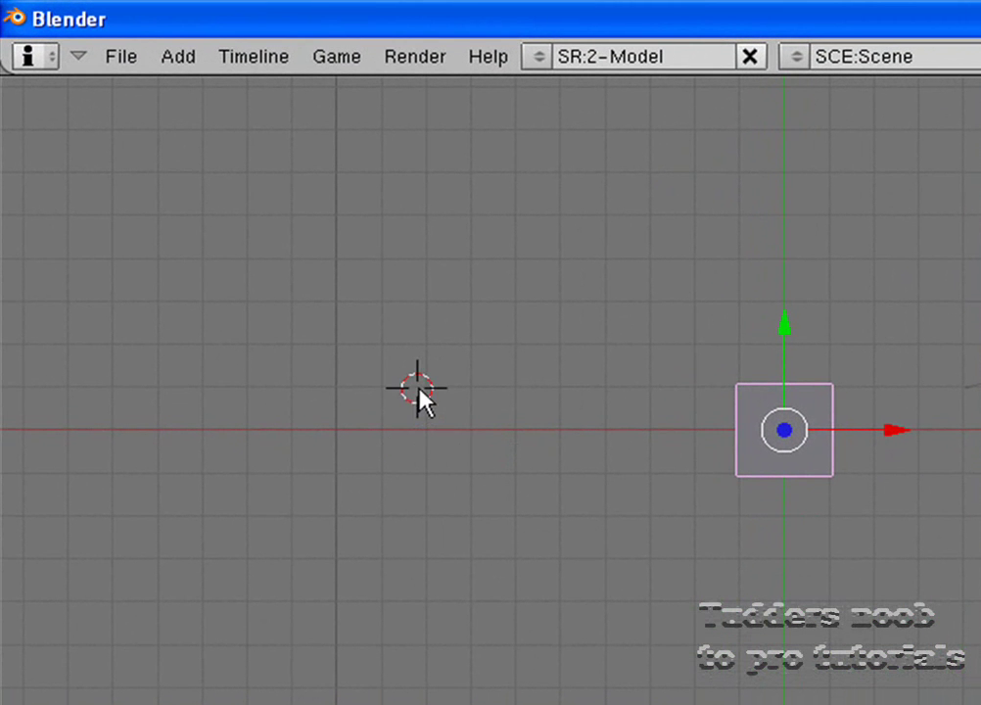
# Nudge the 3D cursor closer to the cube, then scroll the Wikibooks page to Resizing Windows.
pyautogui.click(620, 409)
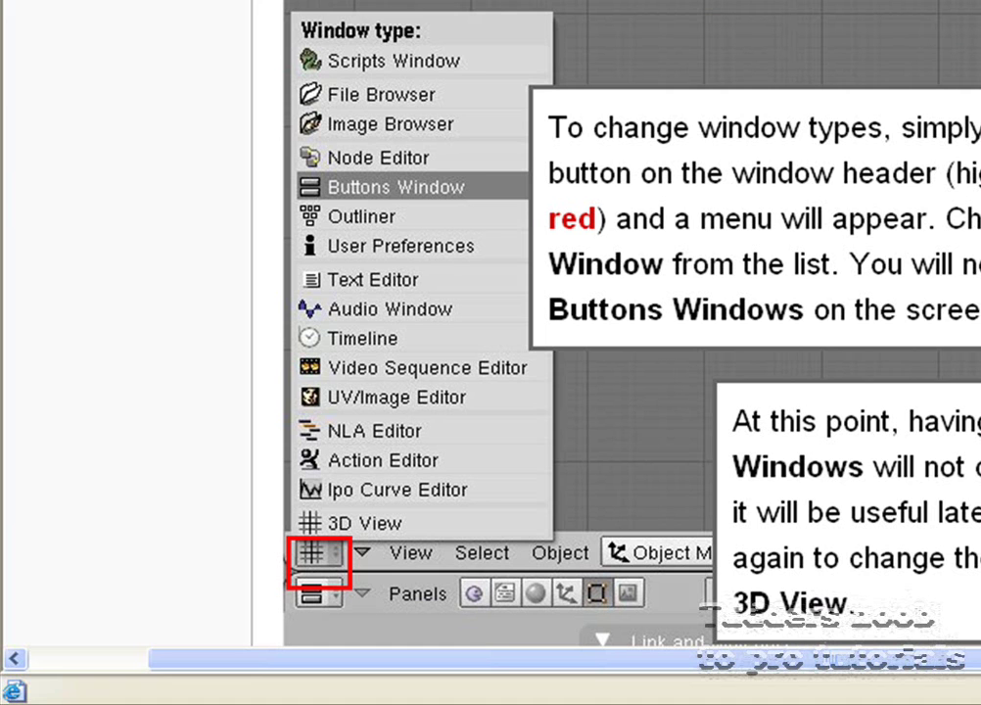
pyautogui.scroll(-3, 106, 480)
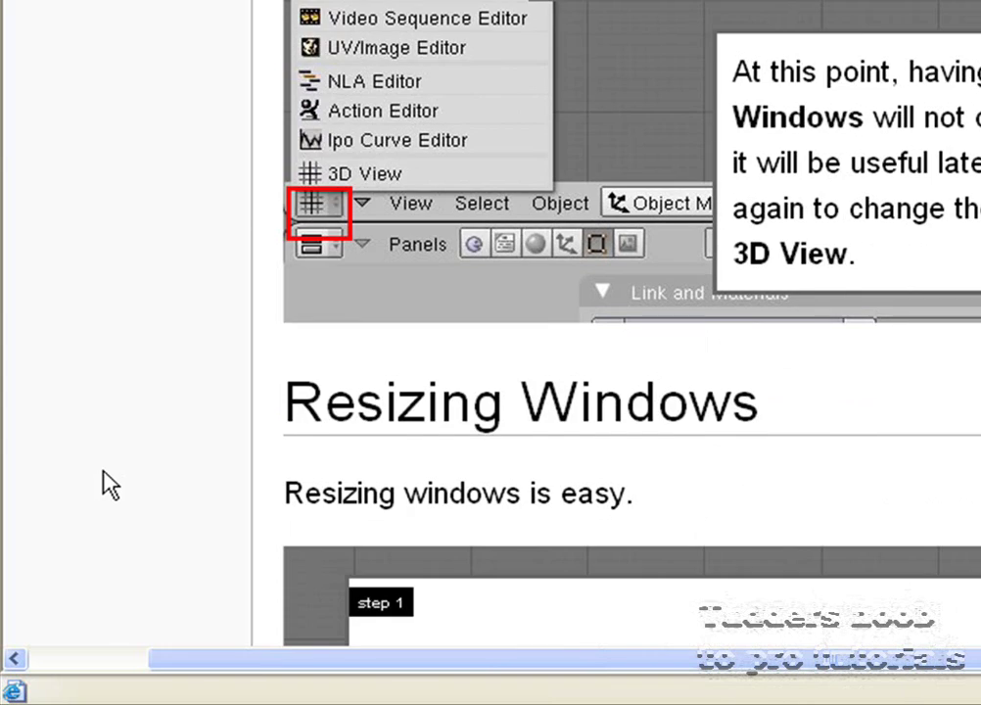
pyautogui.scroll(-3, 104, 481)
pyautogui.scroll(-3, 108, 482)
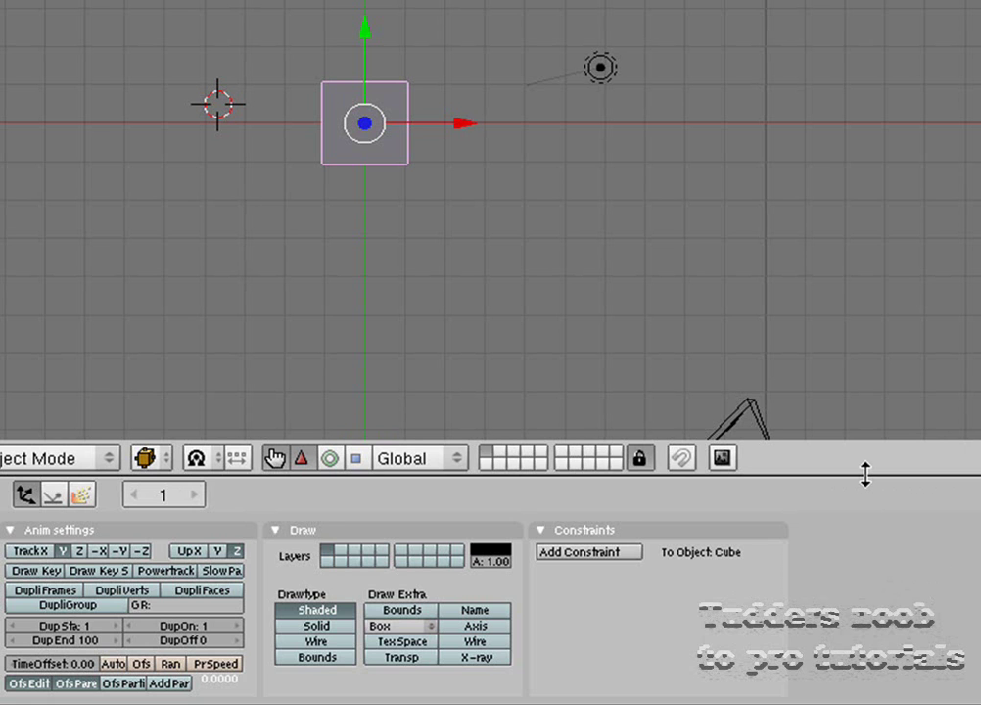
# Drag the 3D view and buttons window borders until the buttons panels sit slightly taller.
pyautogui.moveTo(865, 475); pyautogui.dragTo(849, 544)
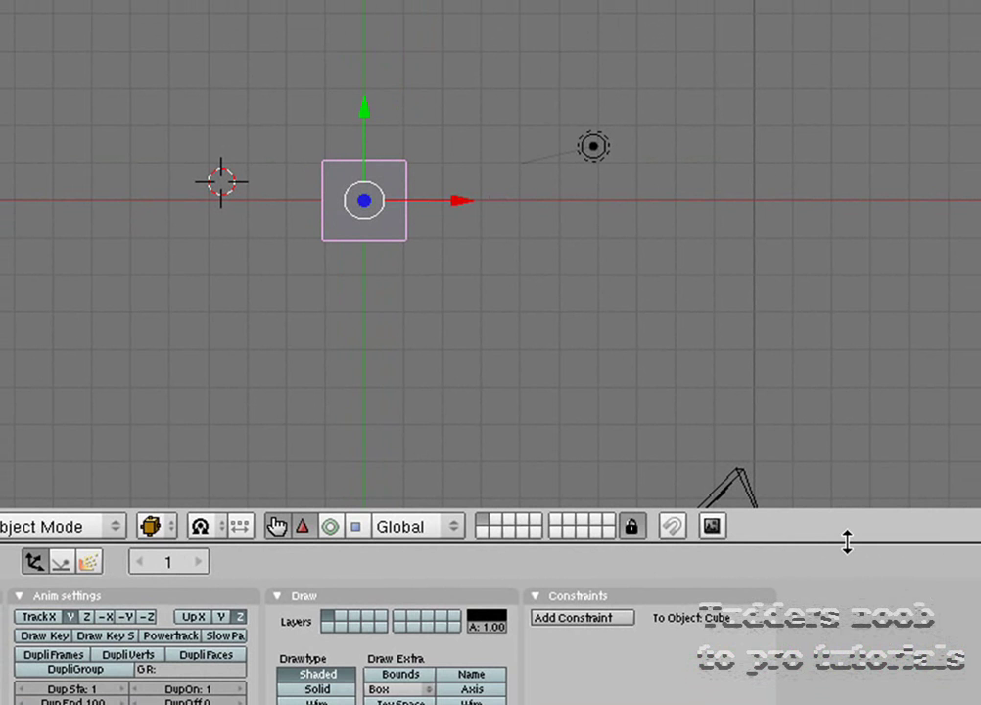
pyautogui.moveTo(847, 541); pyautogui.dragTo(802, 364)
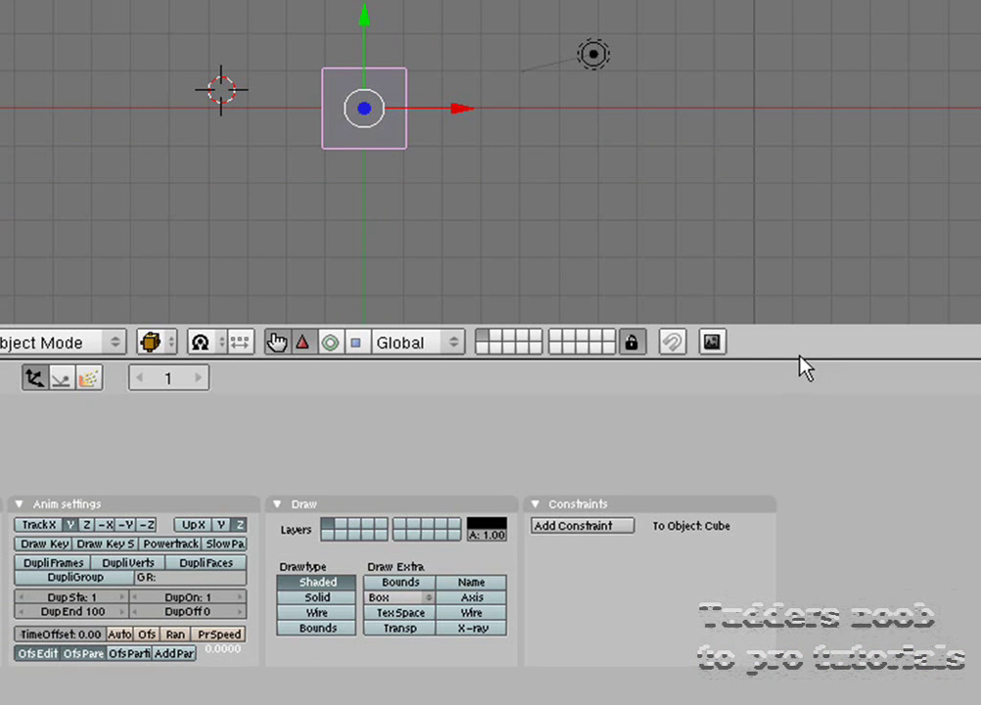
pyautogui.moveTo(793, 357); pyautogui.dragTo(813, 552)
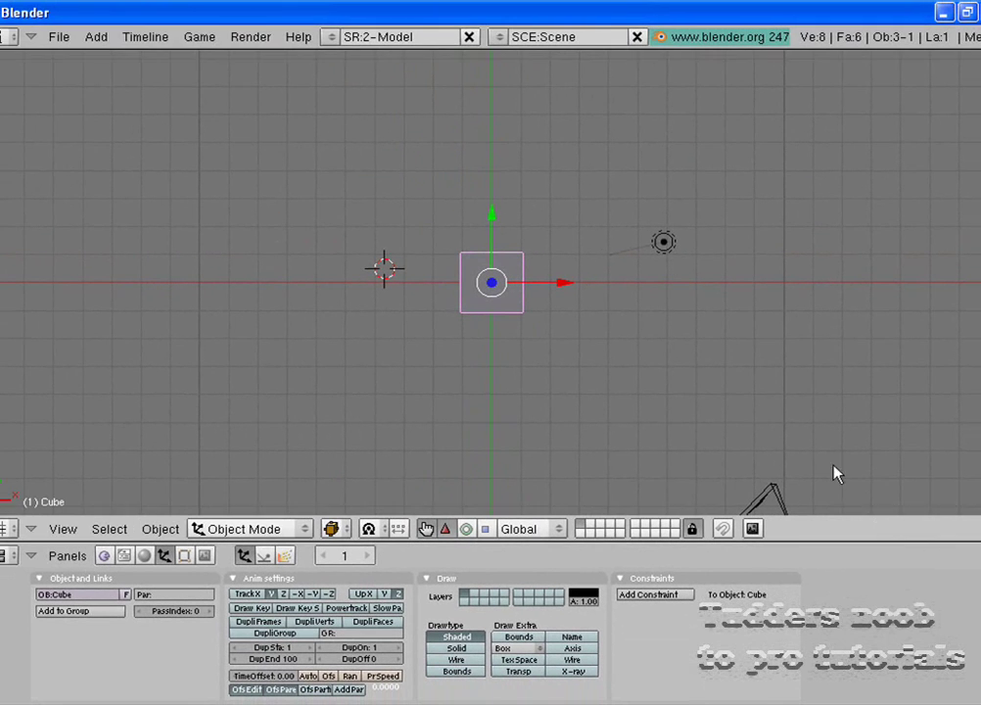
pyautogui.moveTo(649, 48); pyautogui.dragTo(642, 95)
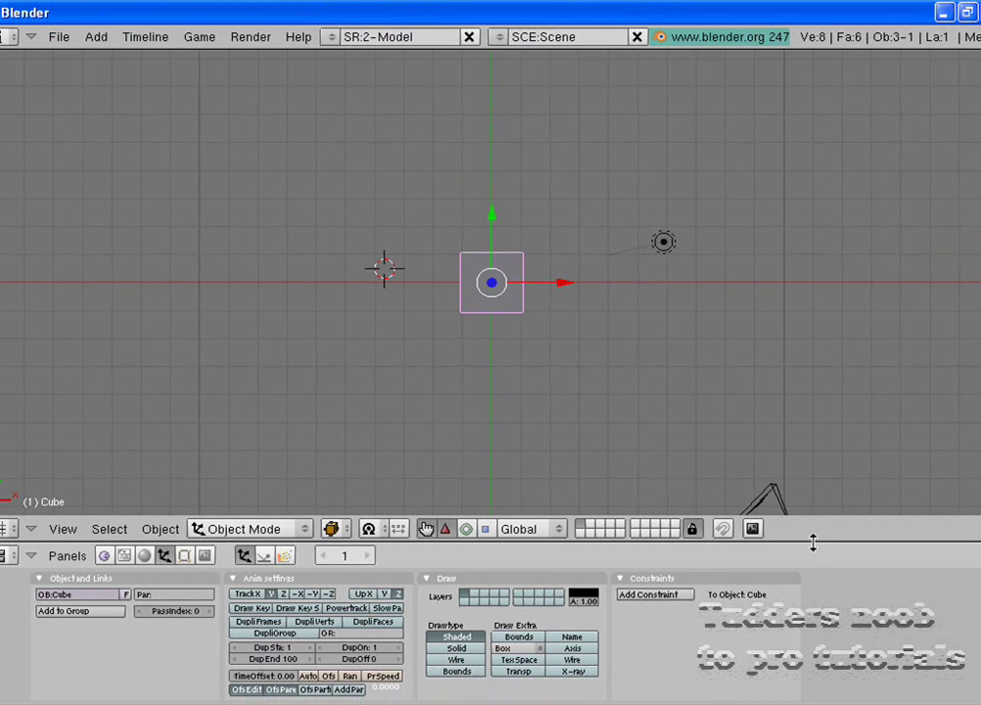
pyautogui.moveTo(813, 543)
pyautogui.mouseDown()
pyautogui.moveTo(794, 441)
pyautogui.moveTo(802, 549)
pyautogui.mouseUp()
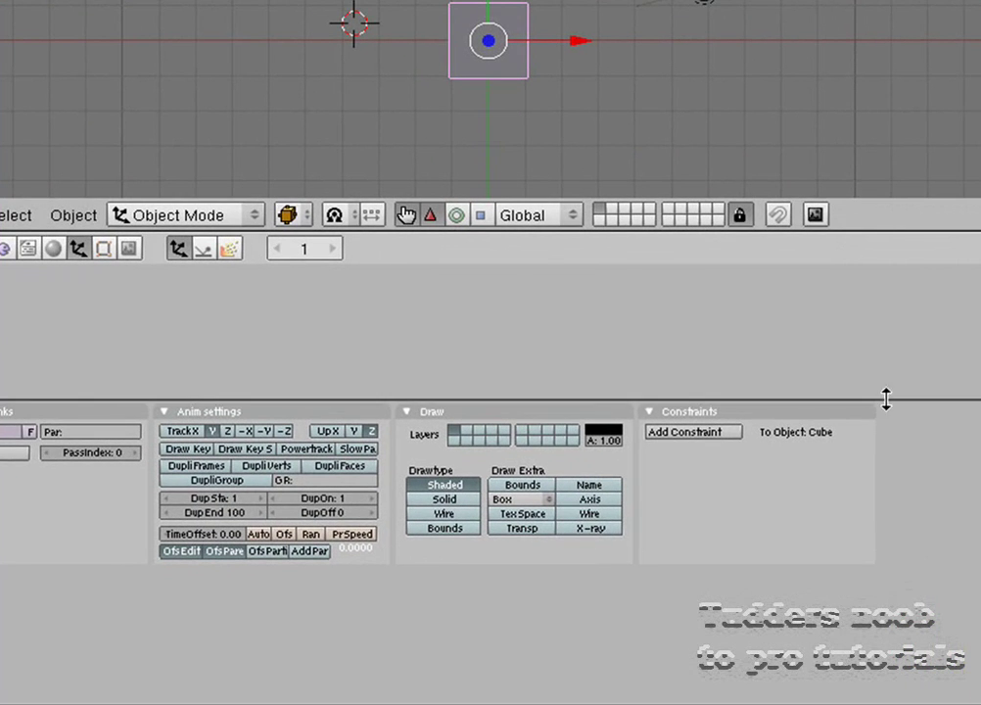
pyautogui.moveTo(885, 398); pyautogui.dragTo(937, 527)
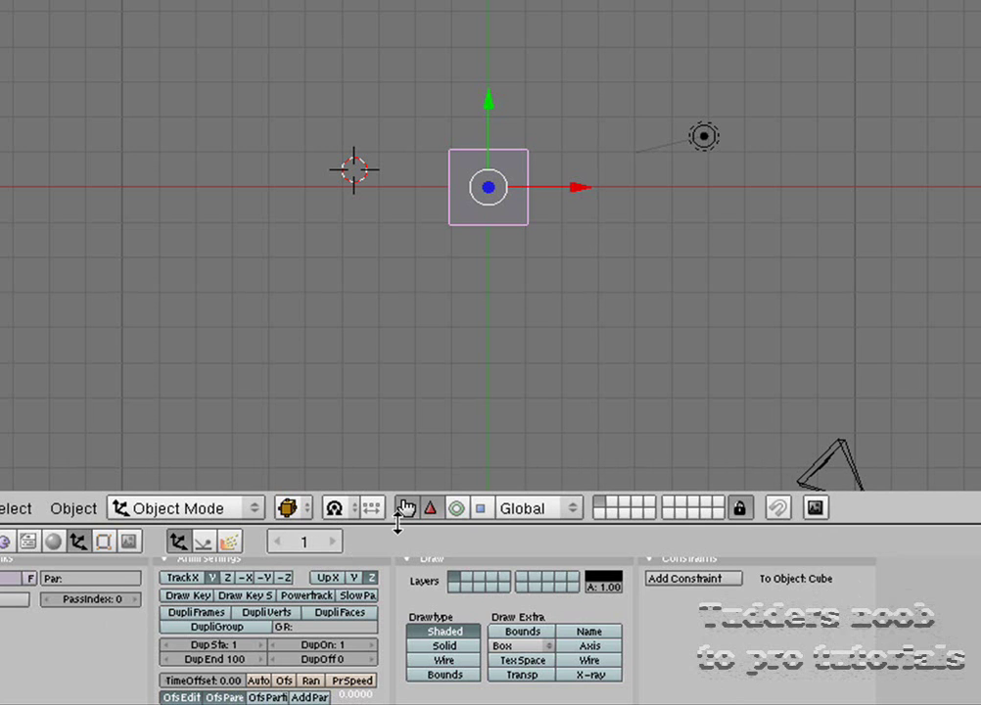
pyautogui.moveTo(397, 525); pyautogui.dragTo(397, 496)
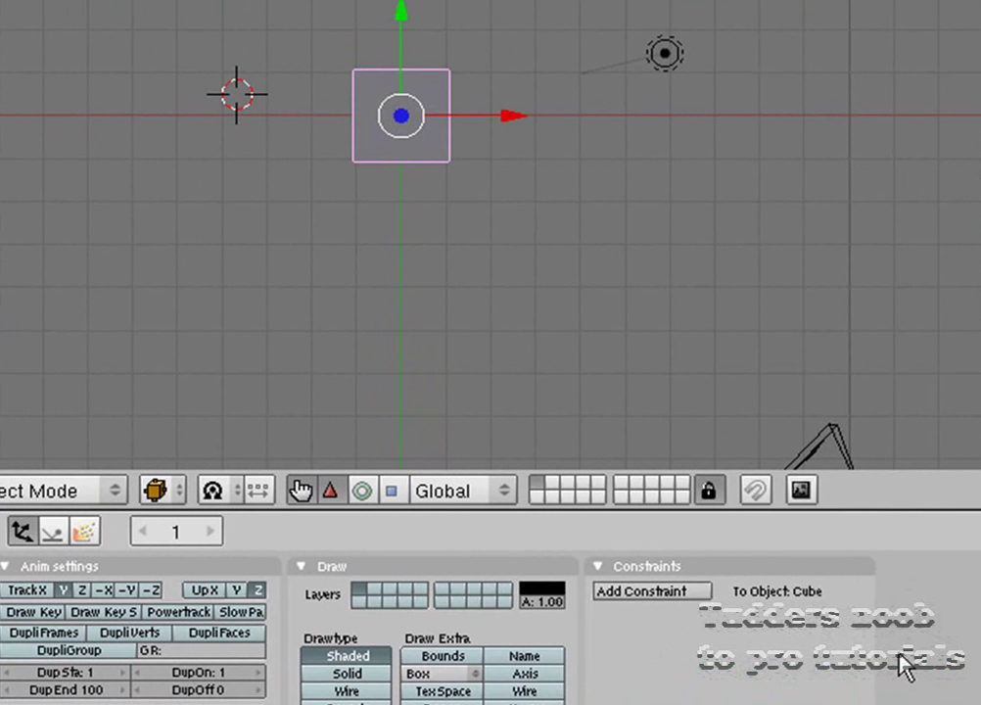
pyautogui.hotkey('ctrl', 'Up')
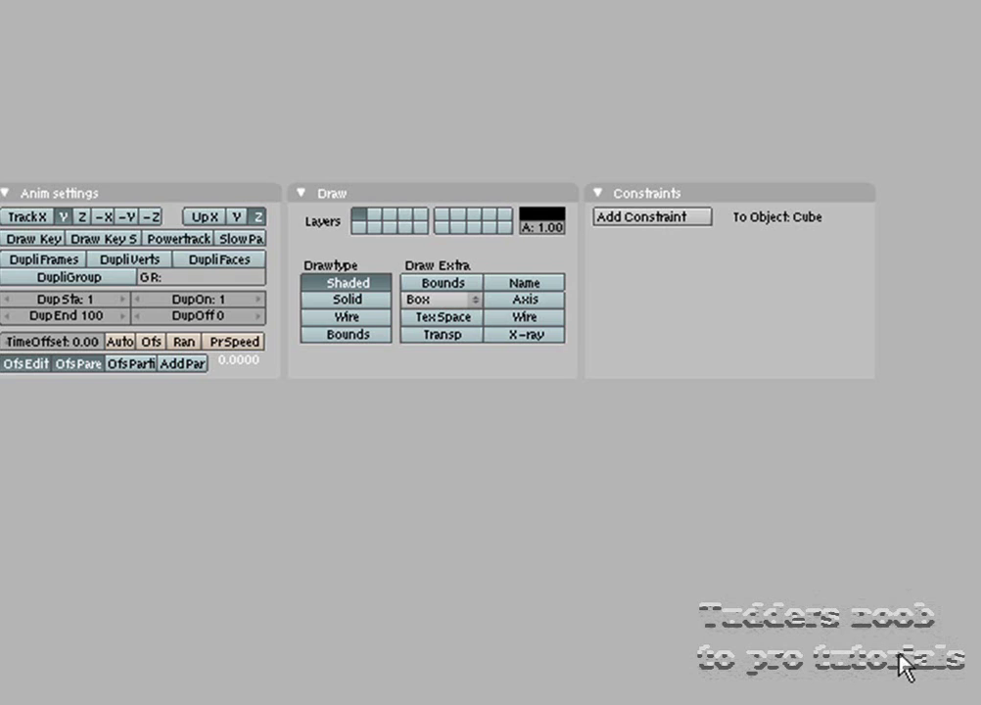
pyautogui.hotkey('ctrl', 'Down')
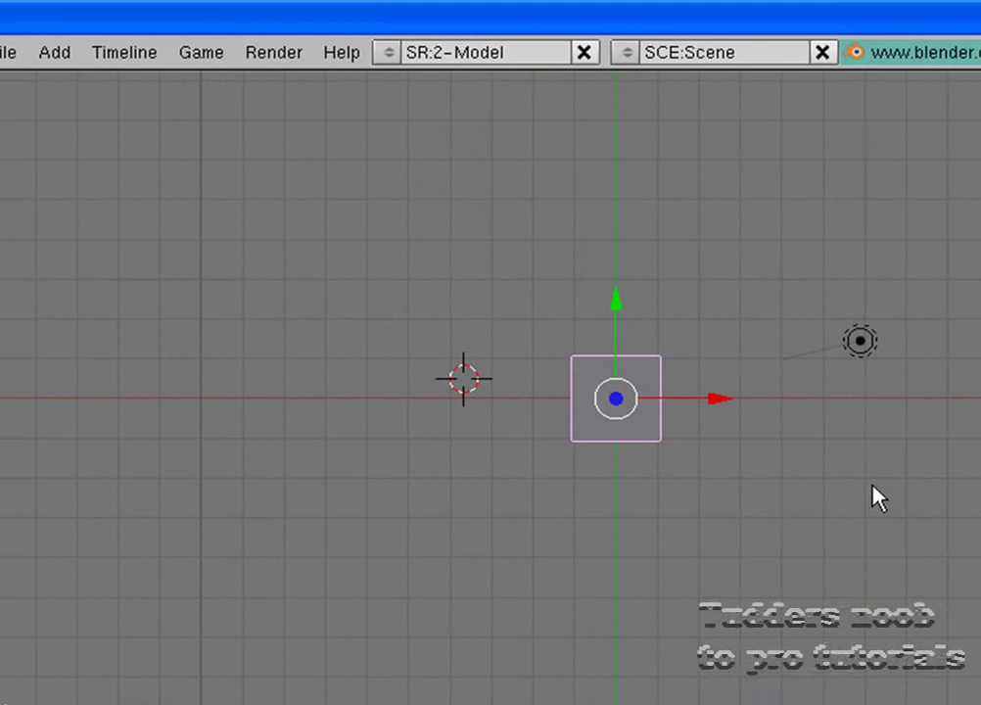
pyautogui.moveTo(797, 574); pyautogui.dragTo(895, 303, button='middle')
pyautogui.moveTo(455, 495); pyautogui.dragTo(406, 541, button='middle')
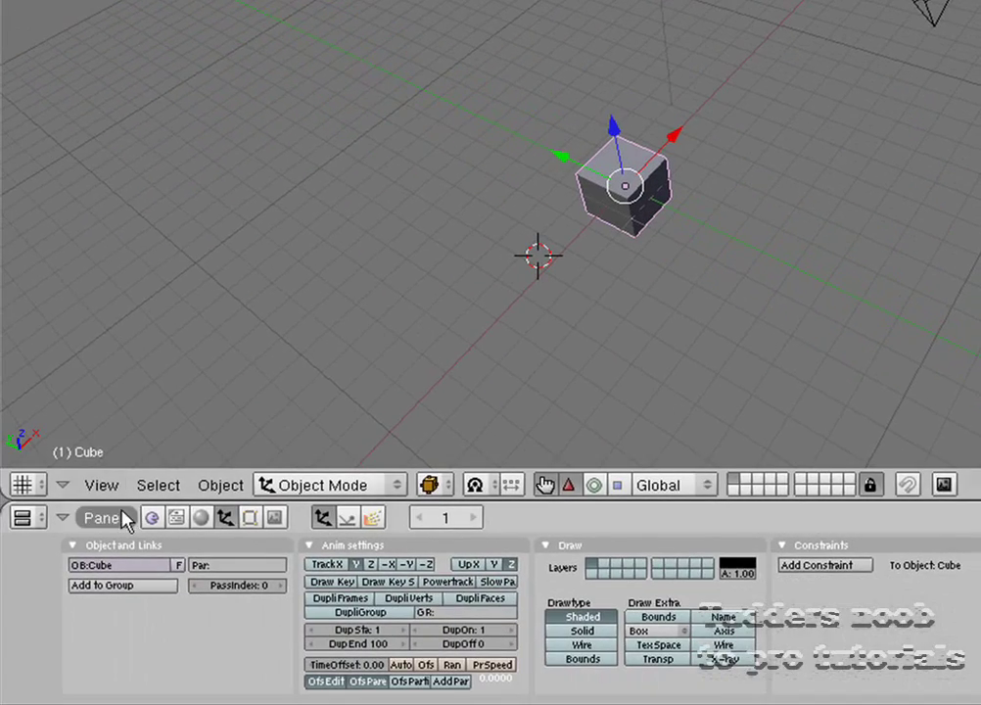
pyautogui.click(104, 486)
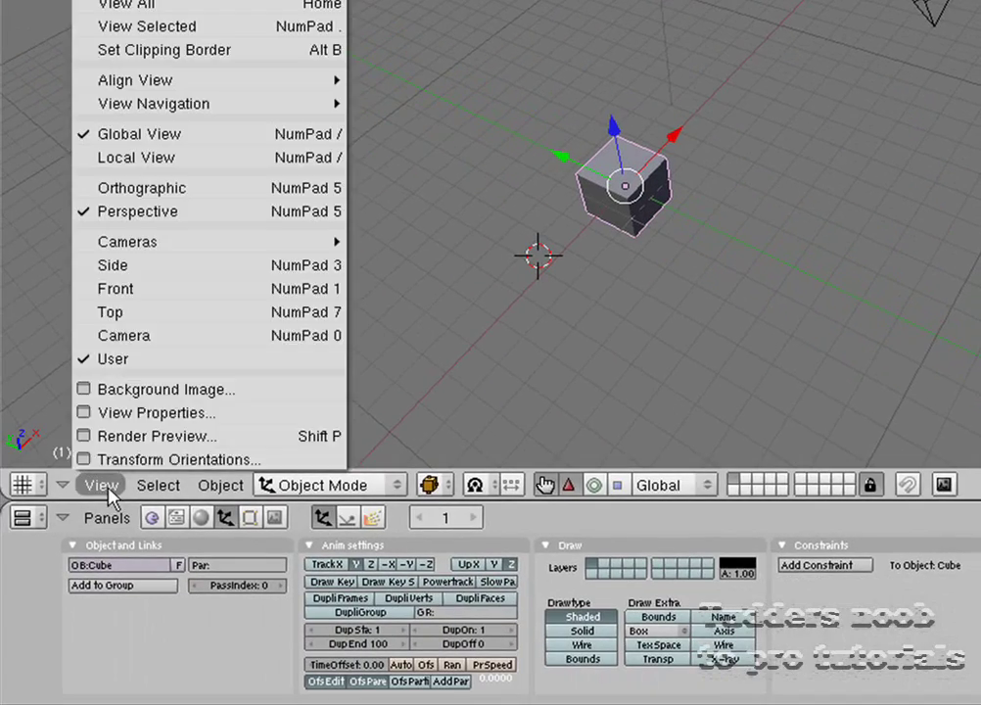
pyautogui.click(129, 317)
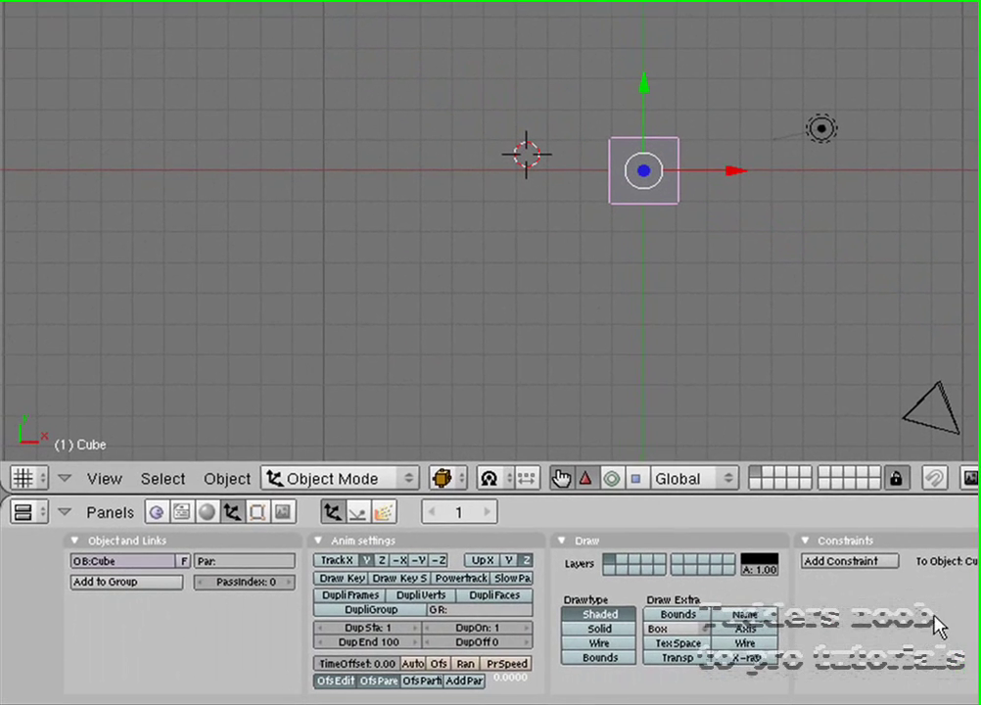
# Bring the Wikibooks tutorial forward and scroll down to the Splitting Windows Split Area steps.
pyautogui.click(338, 697)
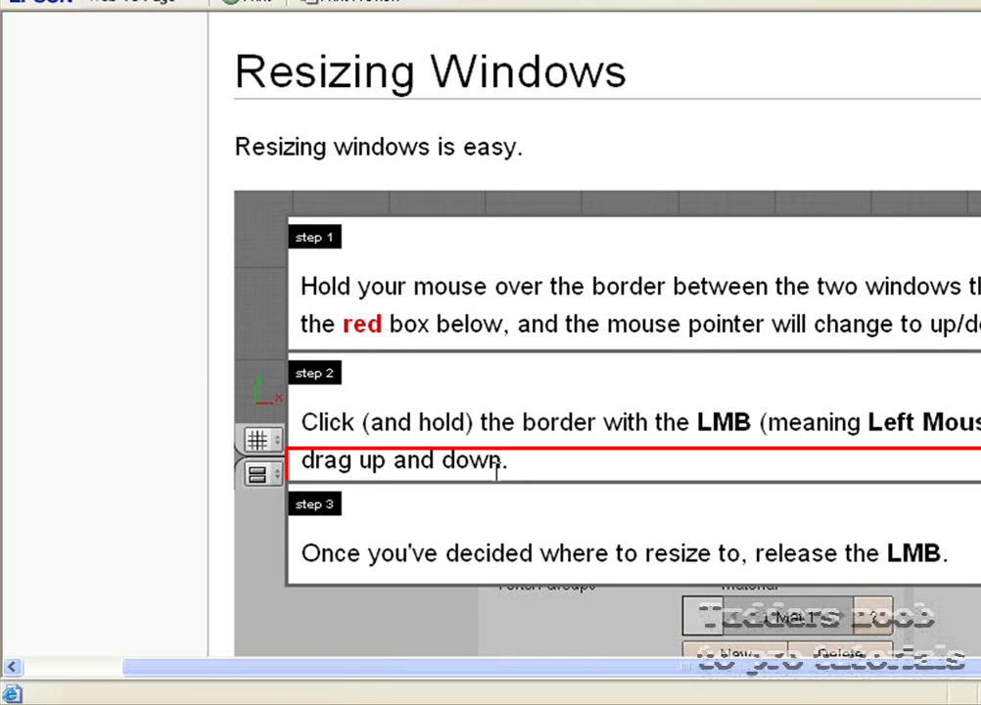
pyautogui.scroll(-2, 496, 472)
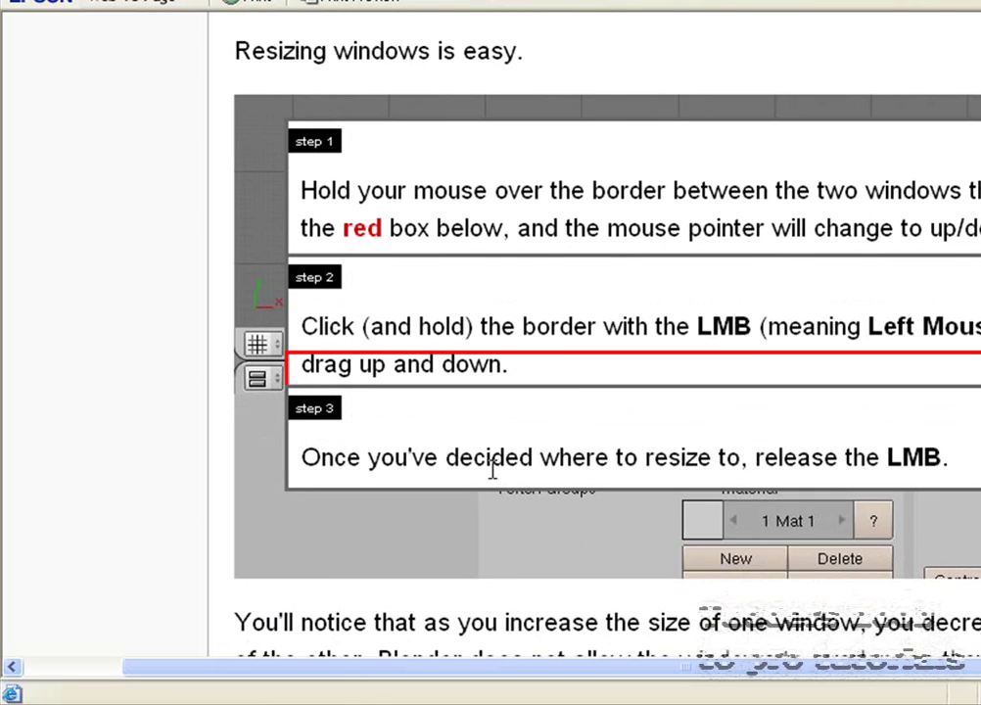
pyautogui.scroll(-2, 492, 470)
pyautogui.scroll(-1, 493, 476)
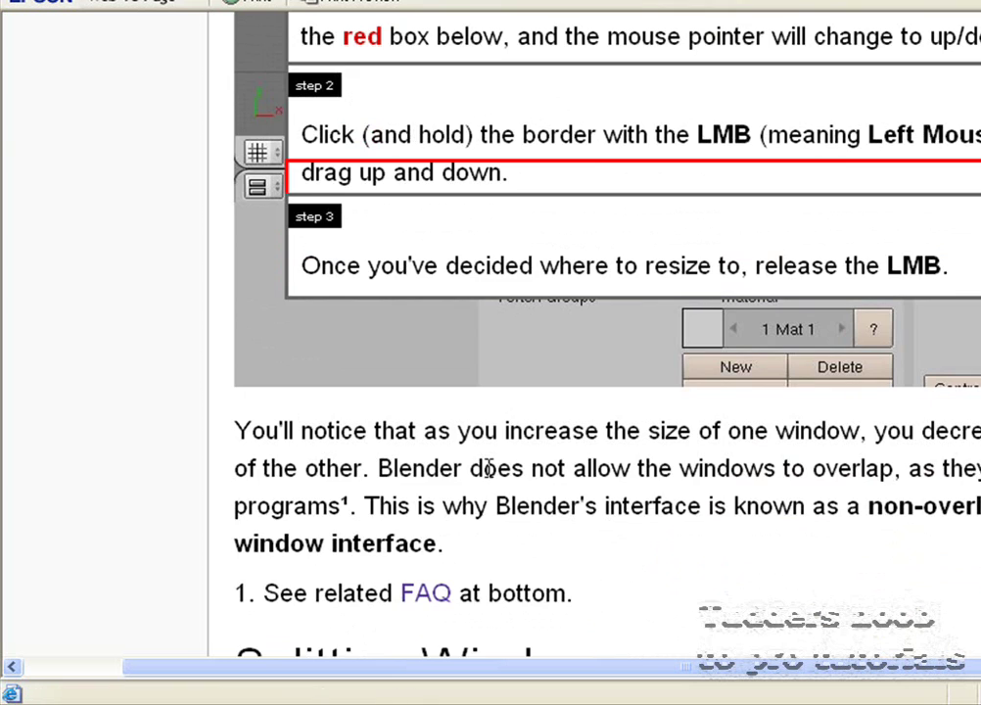
pyautogui.scroll(-3, 492, 480)
pyautogui.scroll(-4, 491, 479)
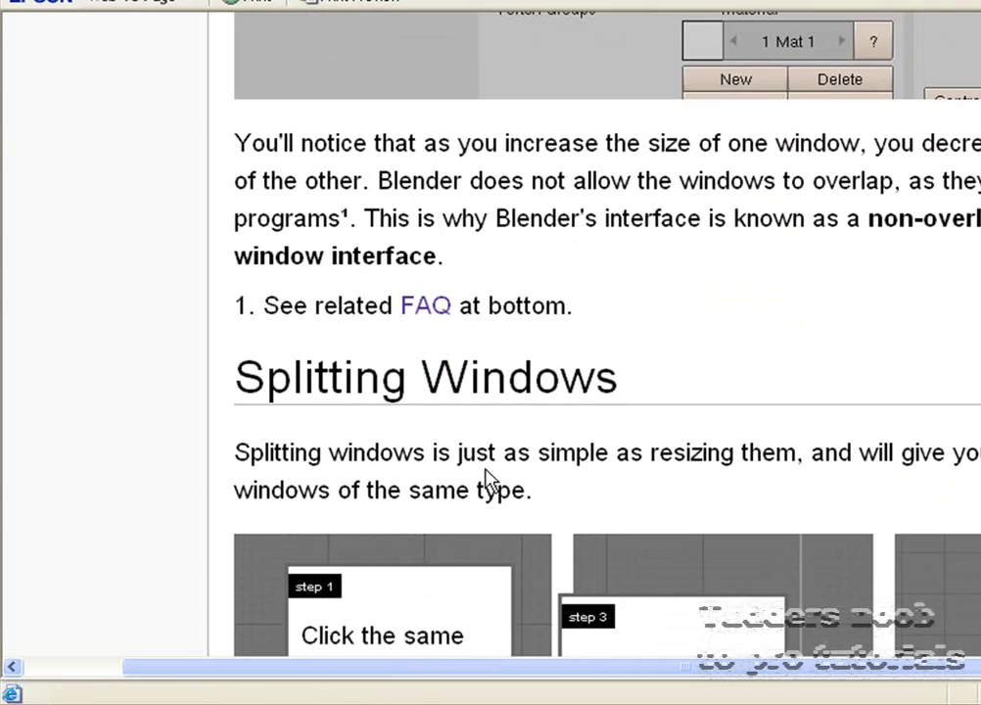
pyautogui.scroll(-3, 488, 480)
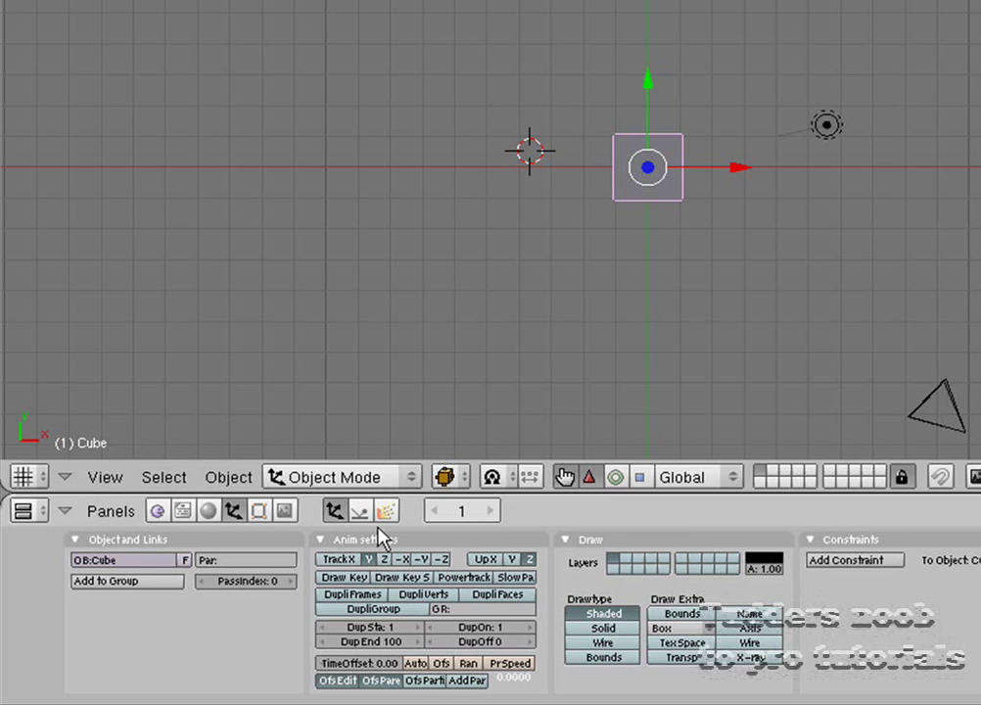
# Resize the buttons window, then split the 3D view vertically with Split Area and reposition the divider.
pyautogui.click(15, 508)
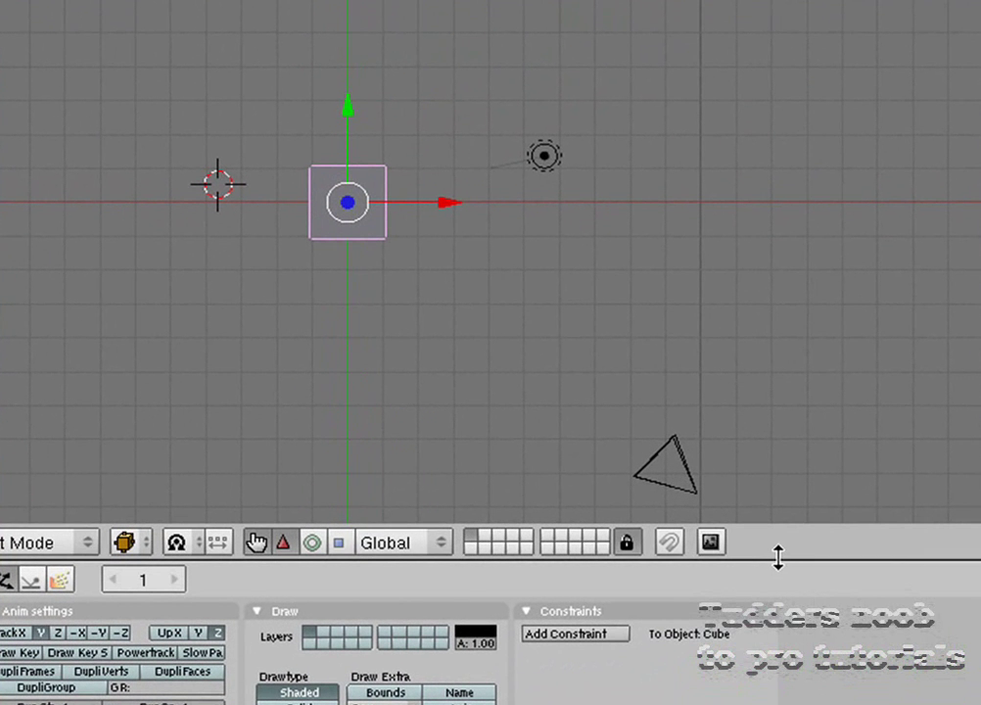
pyautogui.moveTo(774, 556); pyautogui.dragTo(837, 593)
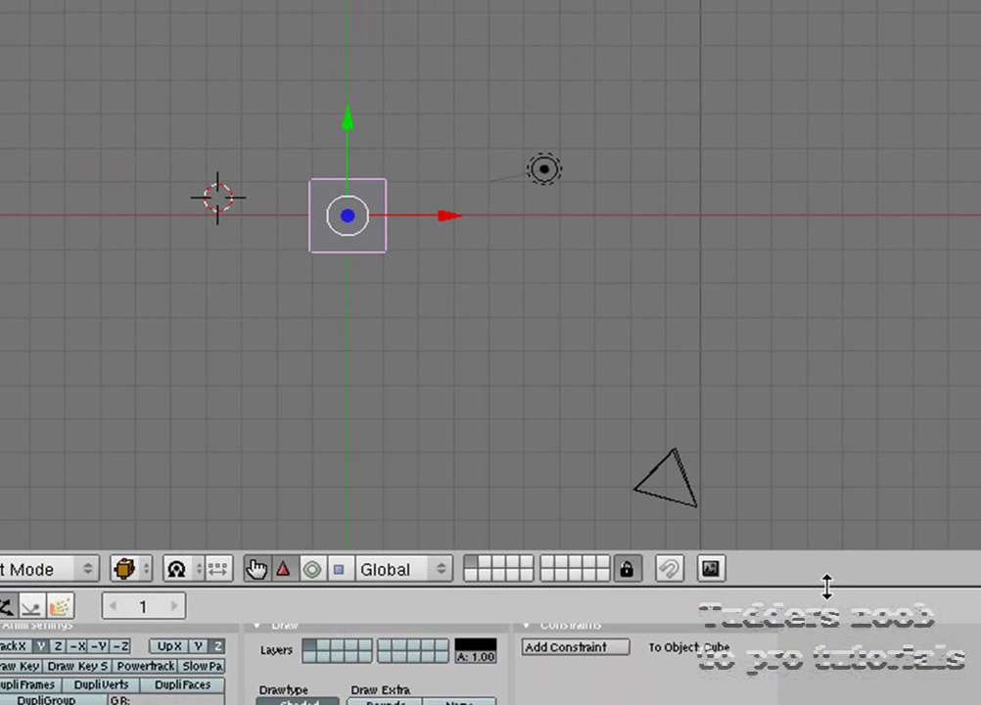
pyautogui.rightClick(826, 586)
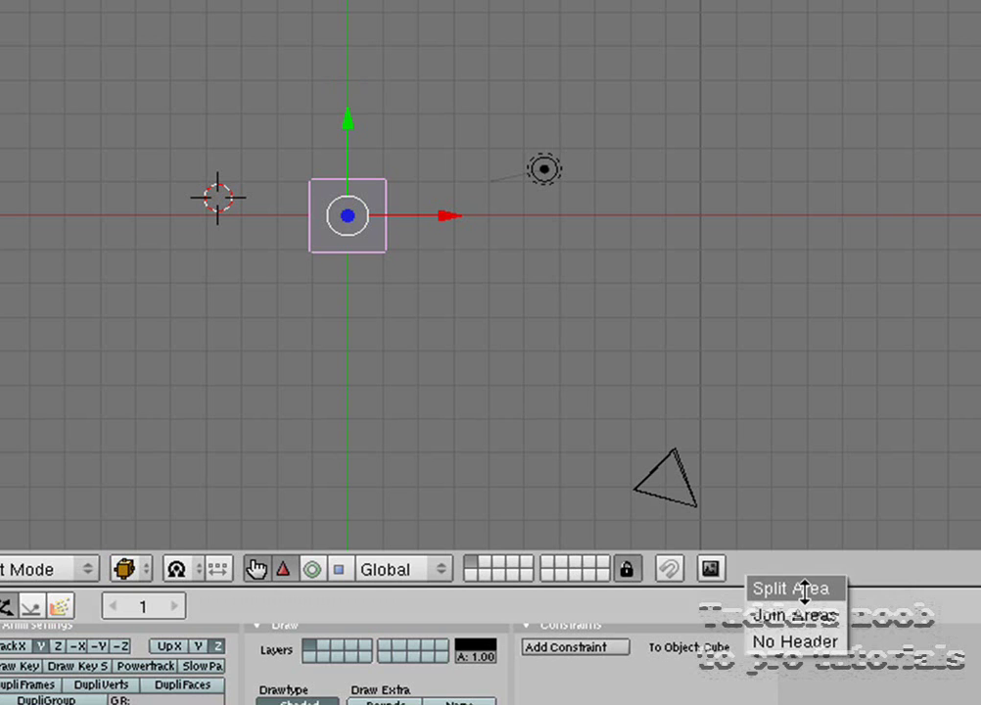
pyautogui.click(804, 588)
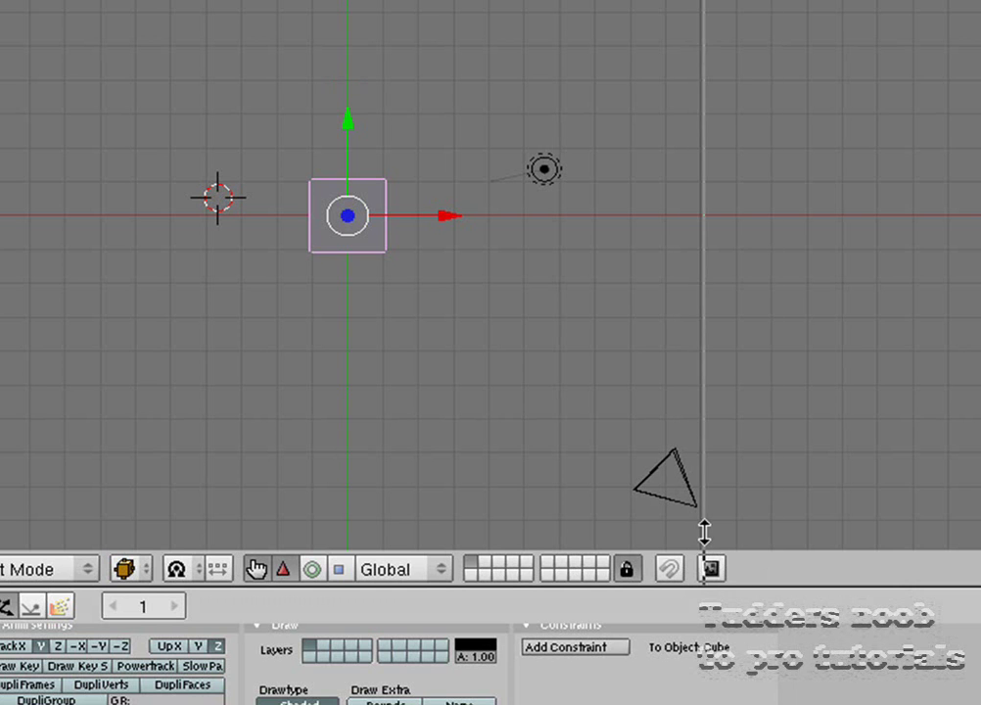
pyautogui.click(702, 532)
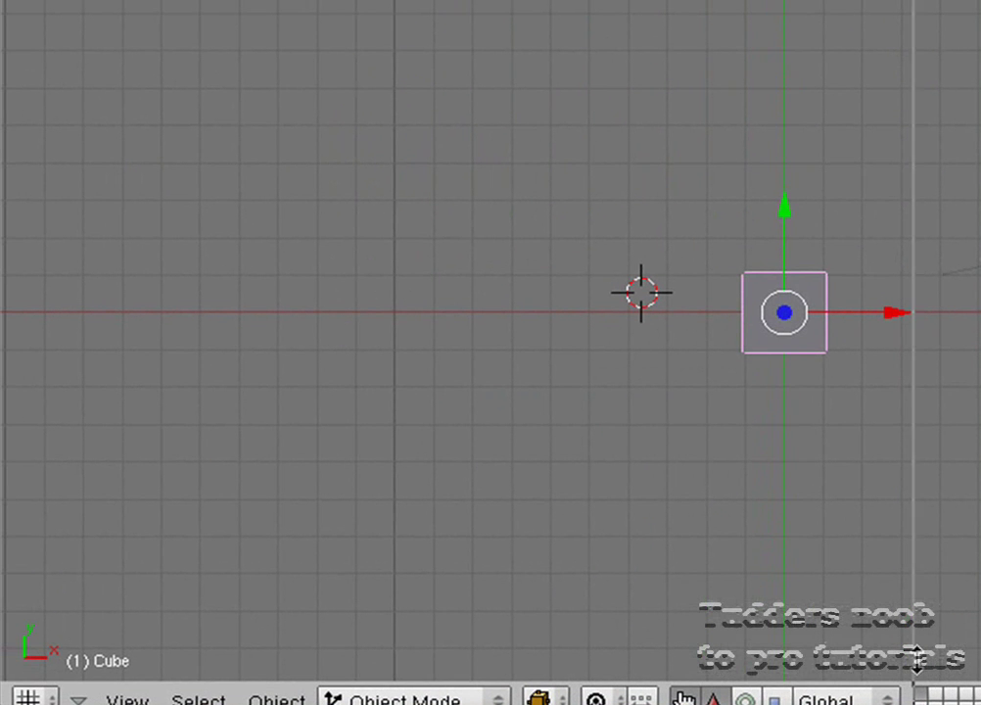
pyautogui.moveTo(915, 658); pyautogui.dragTo(785, 645)
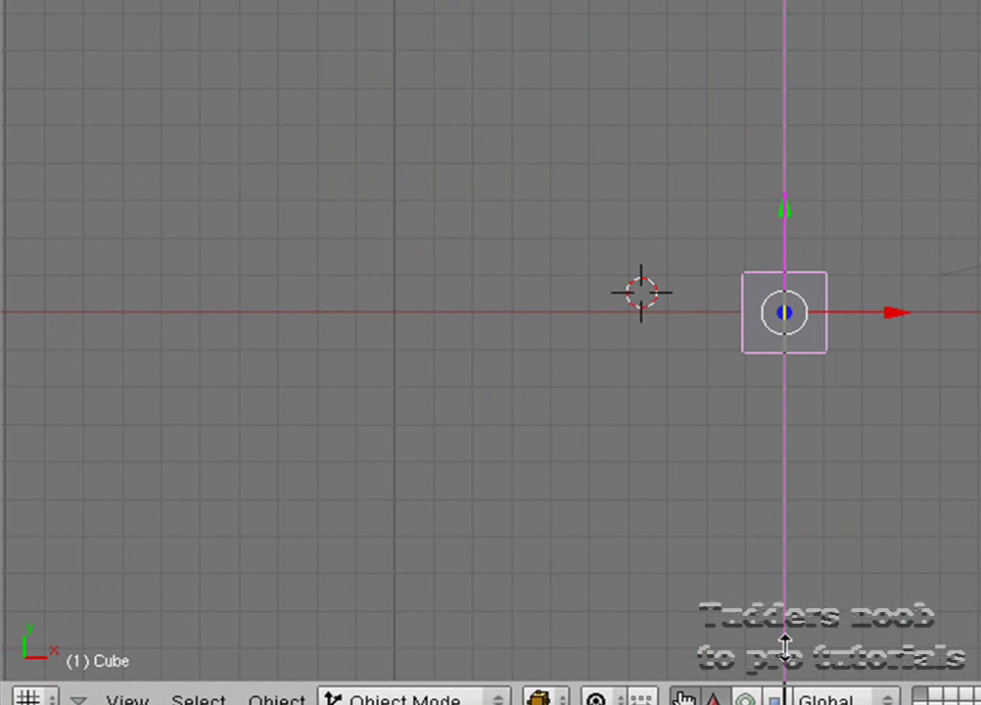
pyautogui.moveTo(784, 644); pyautogui.dragTo(478, 597)
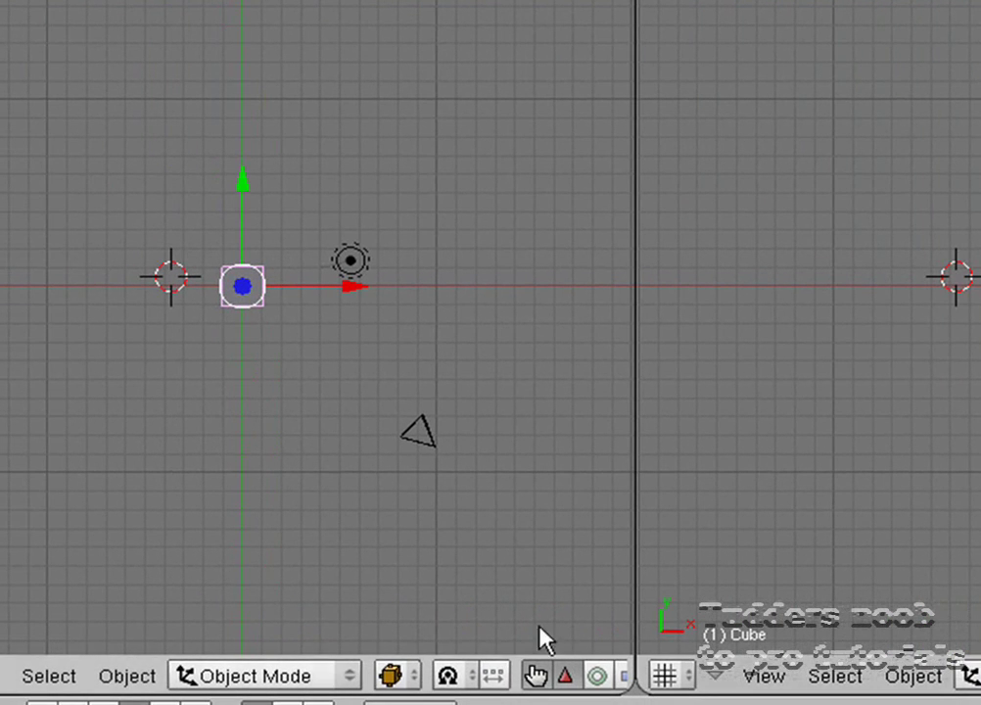
# Zoom the left 3D view in and out around the cube with the mouse wheel.
pyautogui.scroll(2, 372, 482)
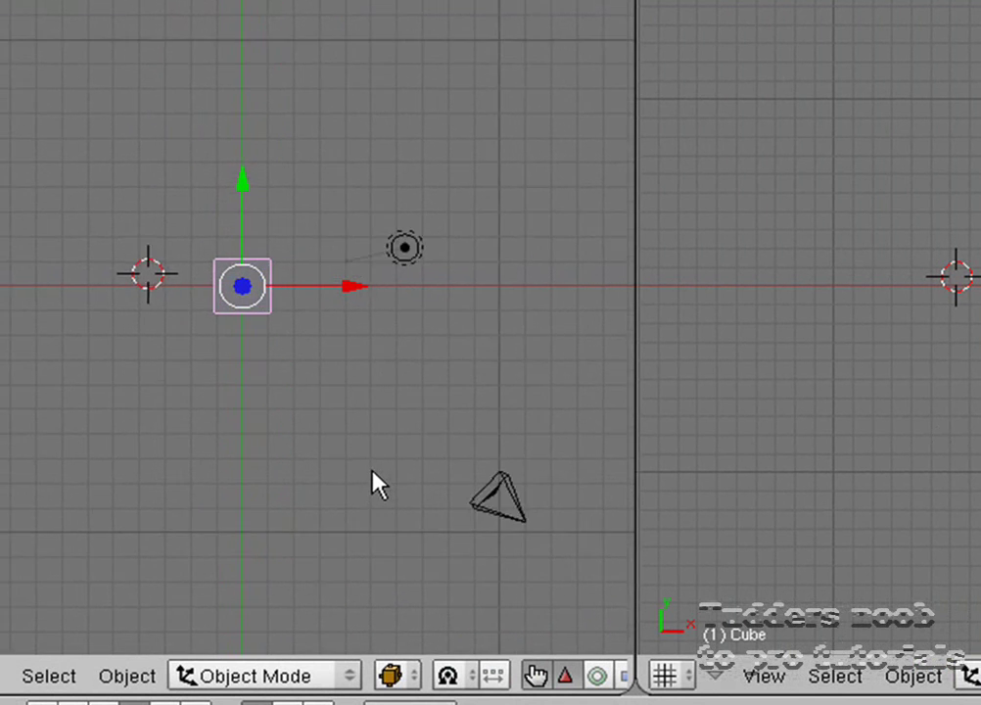
pyautogui.scroll(2, 377, 483)
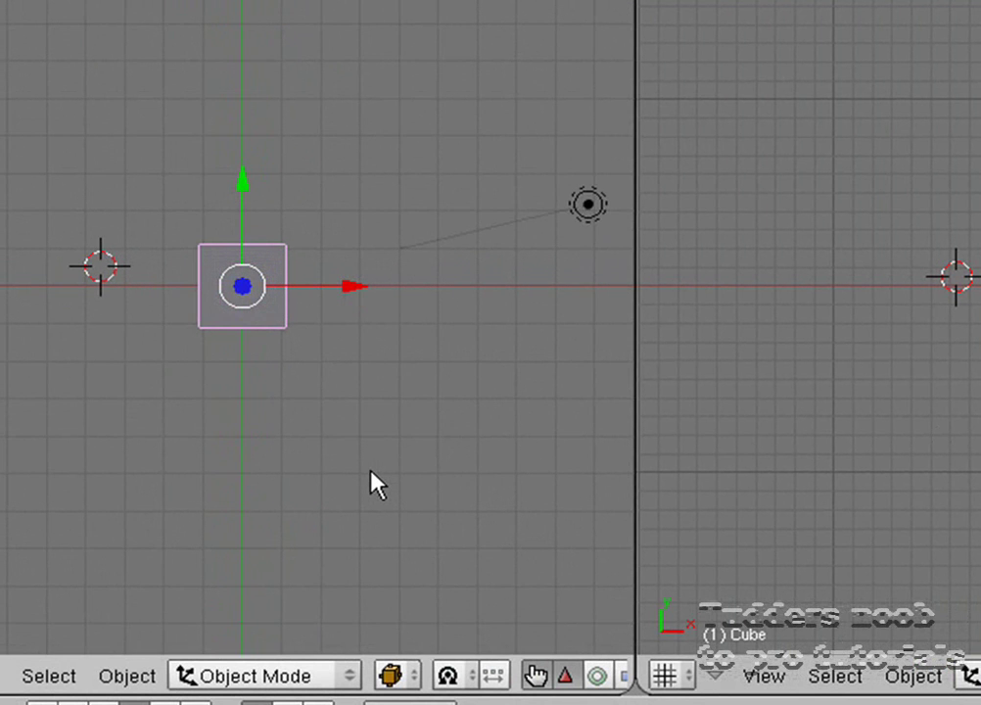
pyautogui.scroll(-2, 377, 485)
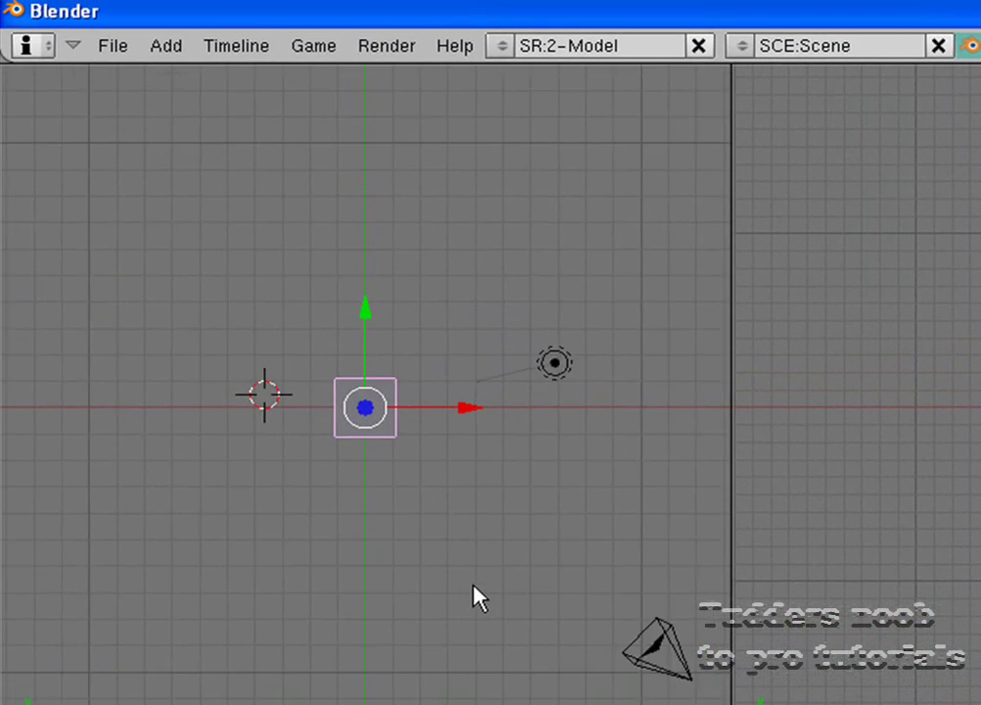
pyautogui.scroll(2, 468, 595)
pyautogui.scroll(-3, 466, 595)
pyautogui.scroll(2, 464, 594)
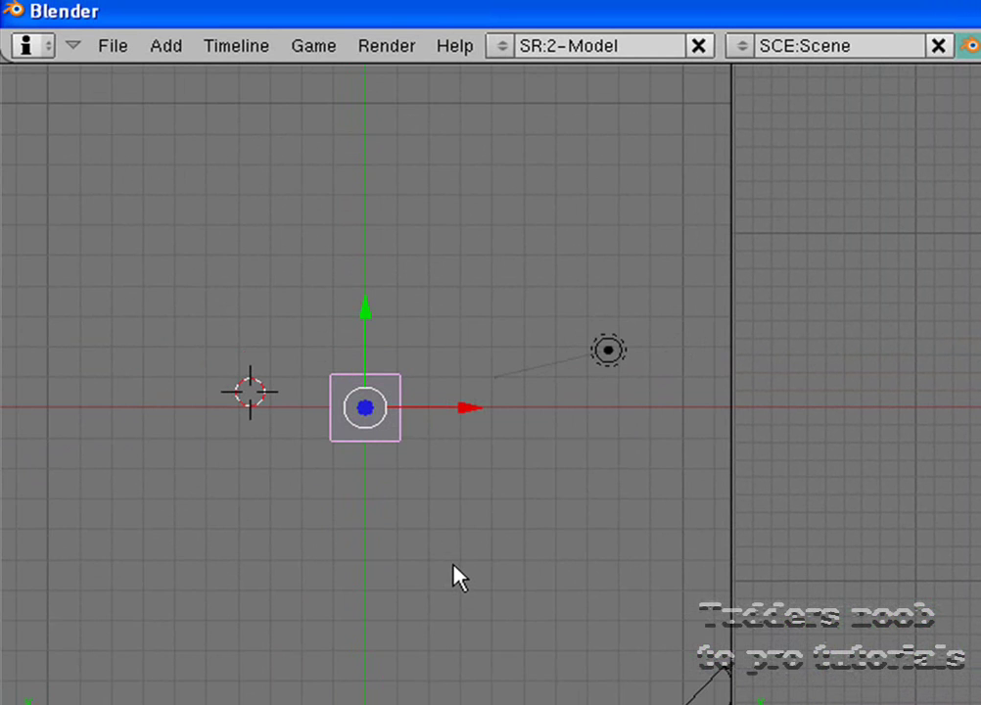
pyautogui.scroll(3, 460, 578)
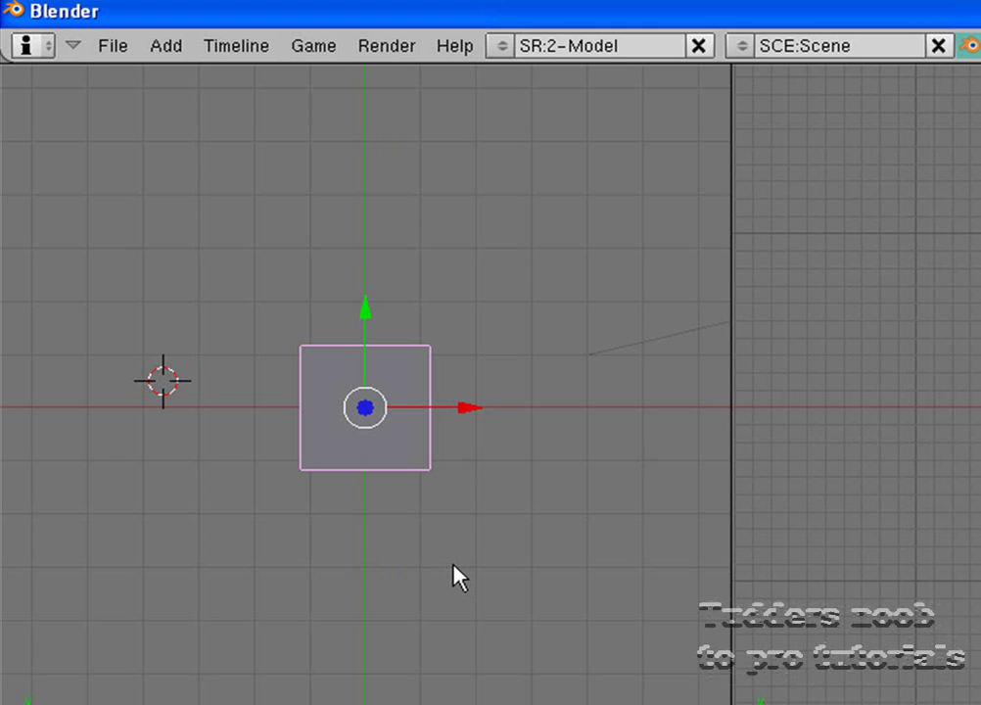
pyautogui.scroll(-4, 460, 577)
pyautogui.scroll(2, 461, 578)
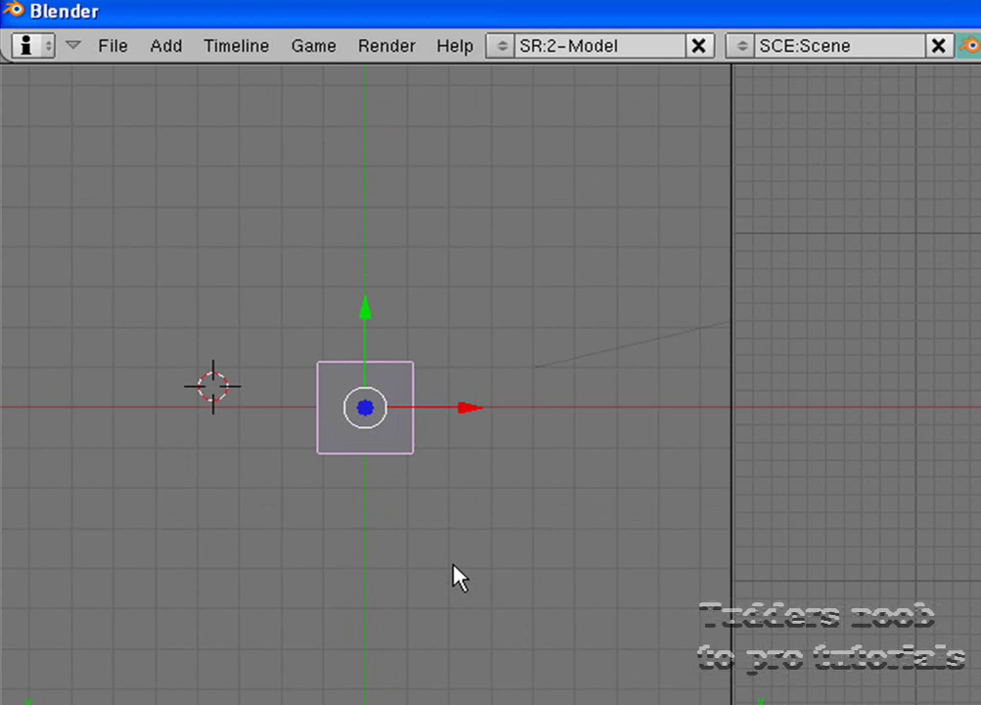
pyautogui.scroll(-1, 460, 578)
pyautogui.scroll(1, 455, 573)
pyautogui.scroll(-1, 584, 654)
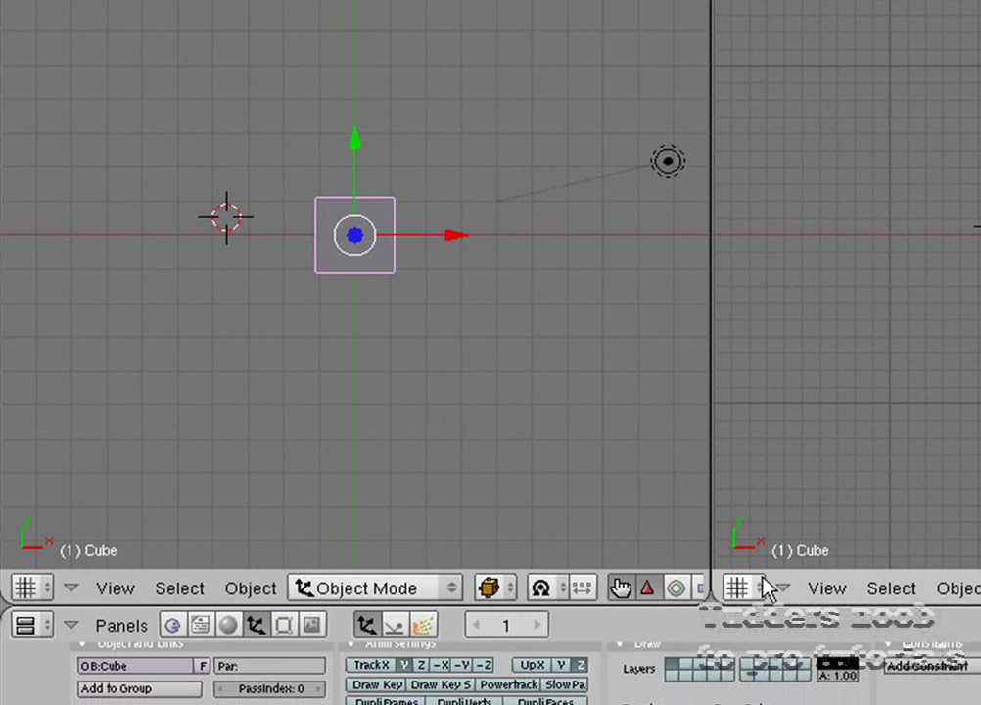
# Switch the right-hand area's window type to UV/Image Editor and zoom its view.
pyautogui.click(768, 590)
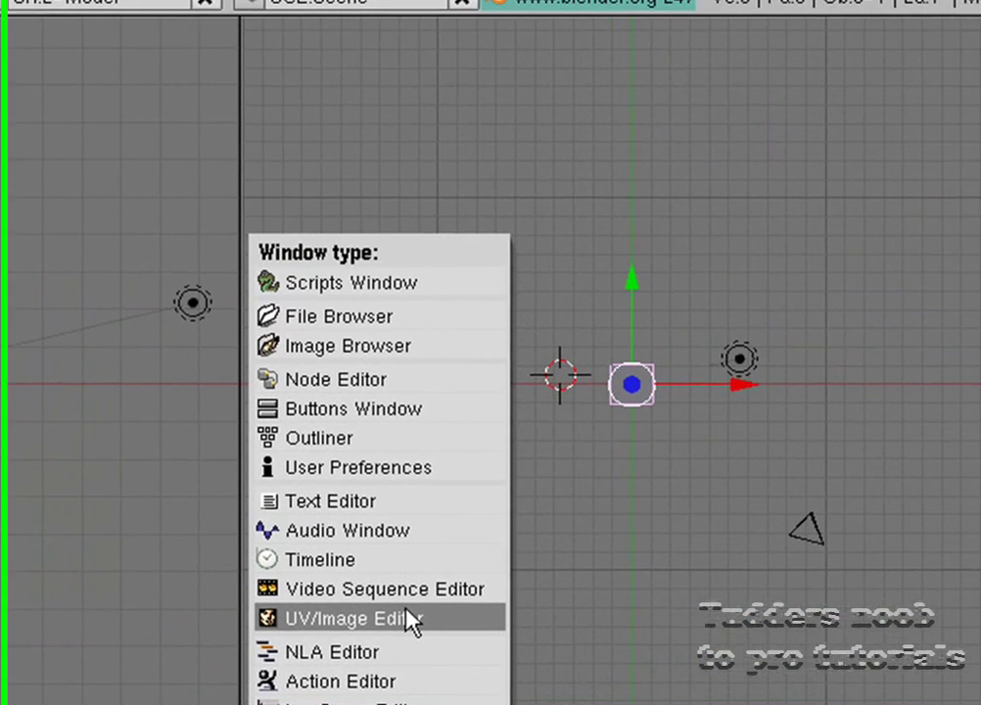
pyautogui.click(741, 495)
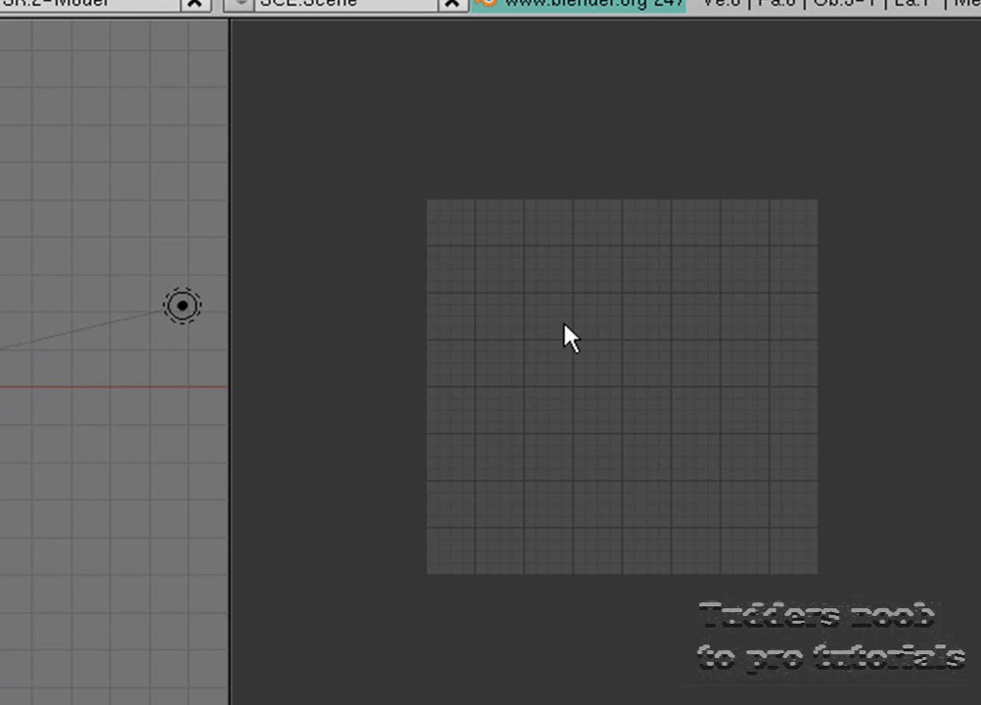
pyautogui.scroll(1, 637, 416)
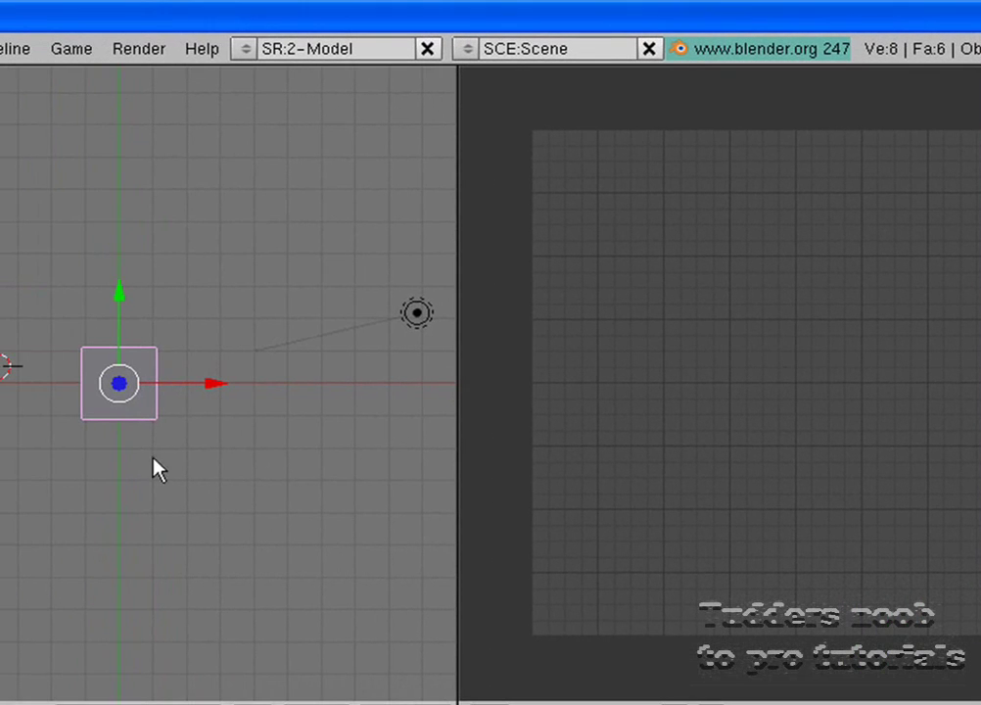
pyautogui.scroll(3, 135, 478)
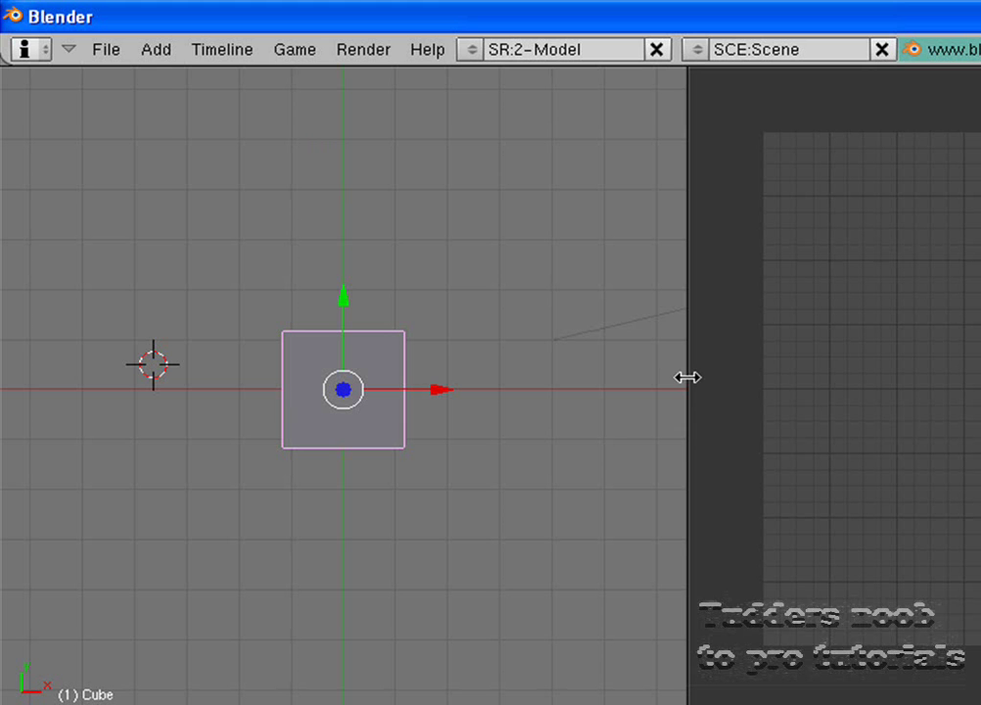
pyautogui.moveTo(687, 377)
pyautogui.mouseDown()
pyautogui.moveTo(866, 360)
pyautogui.moveTo(921, 543)
pyautogui.moveTo(917, 605)
pyautogui.moveTo(844, 585)
pyautogui.moveTo(686, 372)
pyautogui.mouseUp()
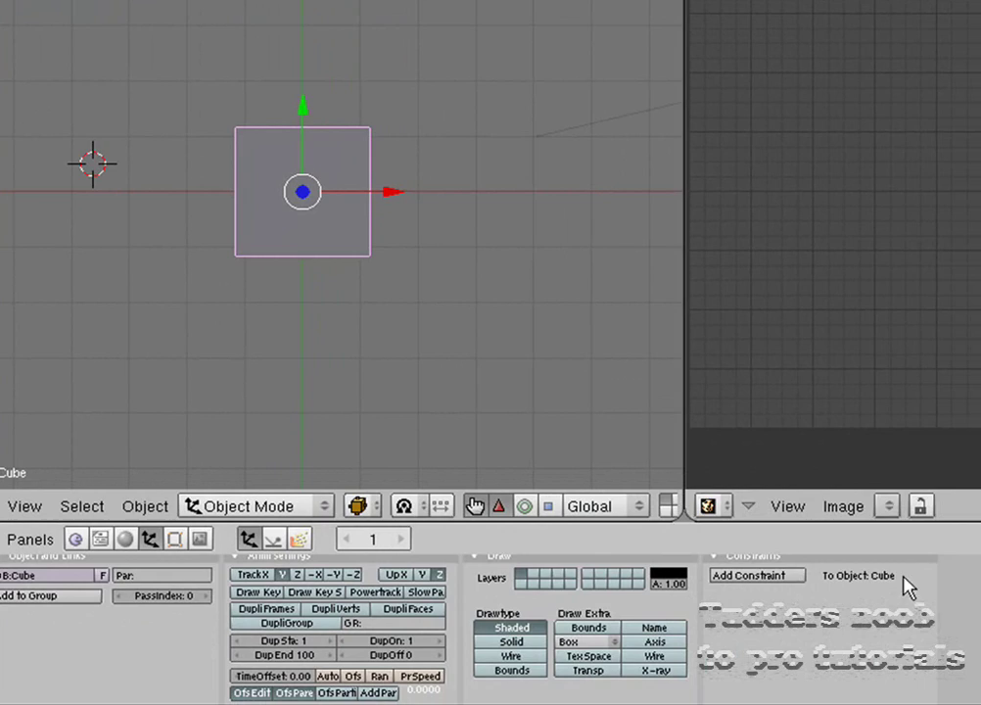
# Bring the Wikibooks page forward and scroll to the Joining Windows section and its steps.
pyautogui.click(249, 701)
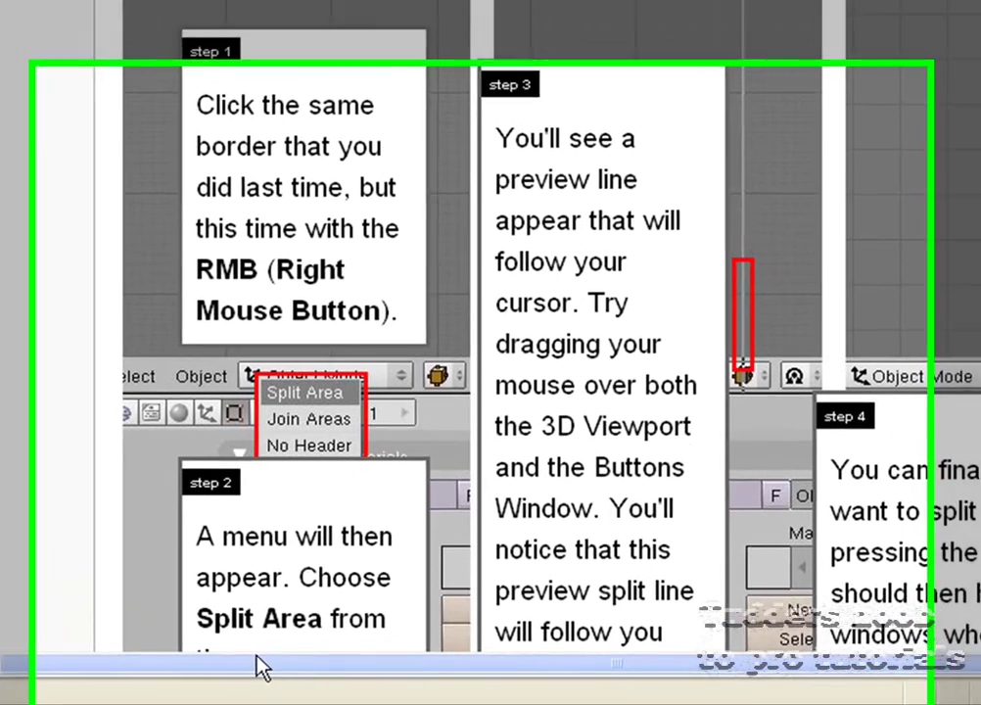
pyautogui.scroll(-3, 209, 574)
pyautogui.scroll(-3, 165, 544)
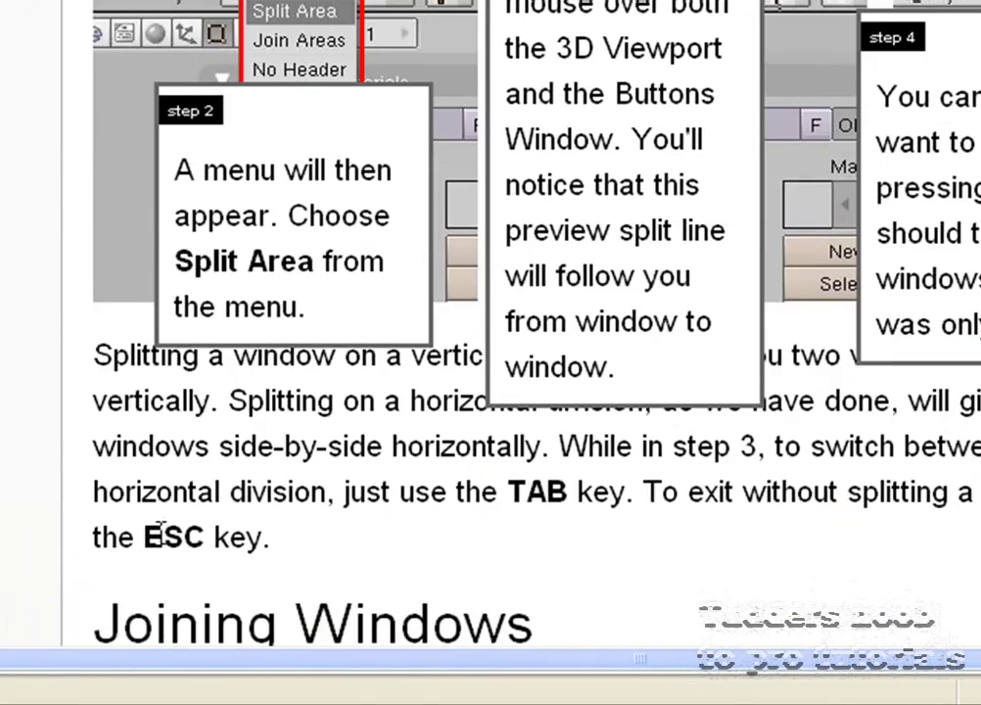
pyautogui.scroll(-10, 161, 538)
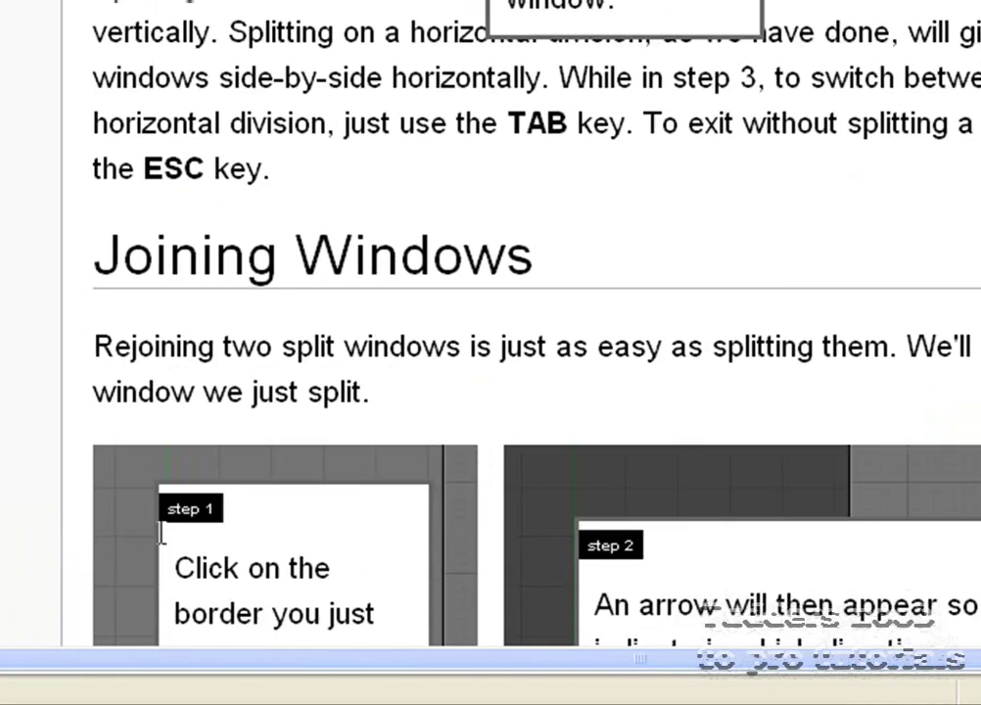
pyautogui.scroll(-2, 164, 547)
pyautogui.scroll(4, 165, 543)
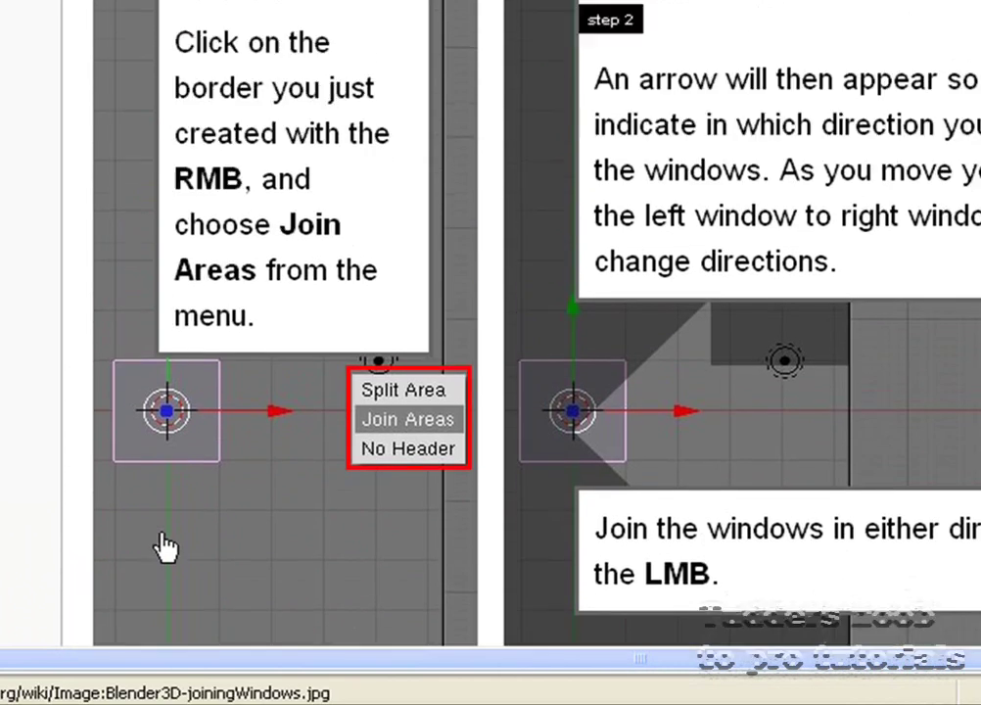
pyautogui.scroll(-2, 164, 543)
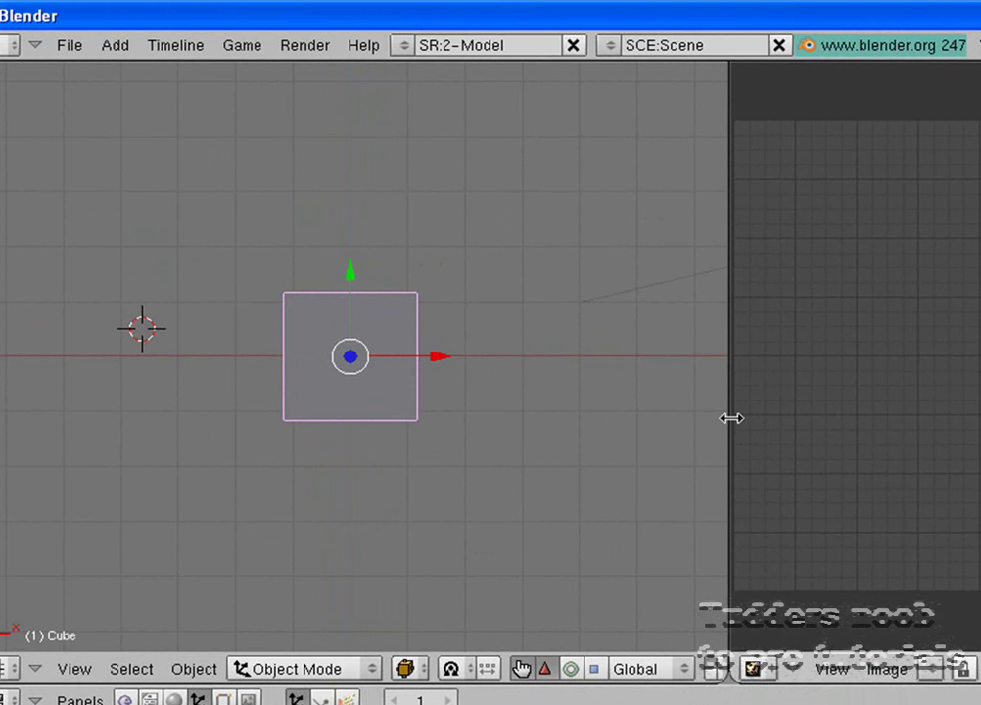
# Widen the image editor, then choose Join Areas from the divider's right-click menu.
pyautogui.moveTo(731, 416); pyautogui.dragTo(637, 432)
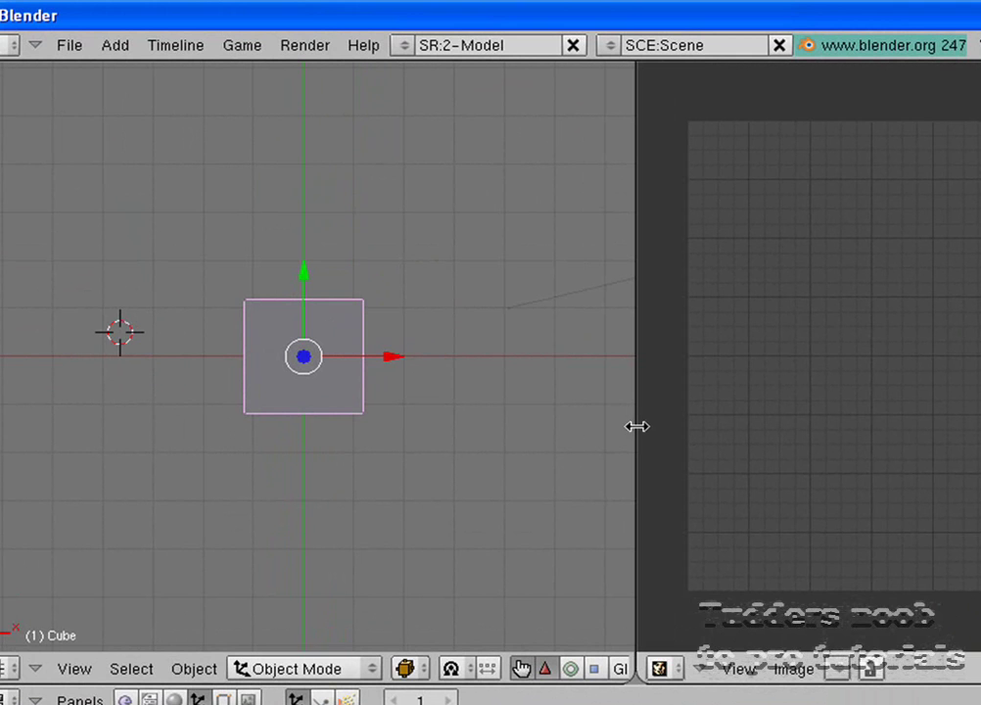
pyautogui.rightClick(634, 426)
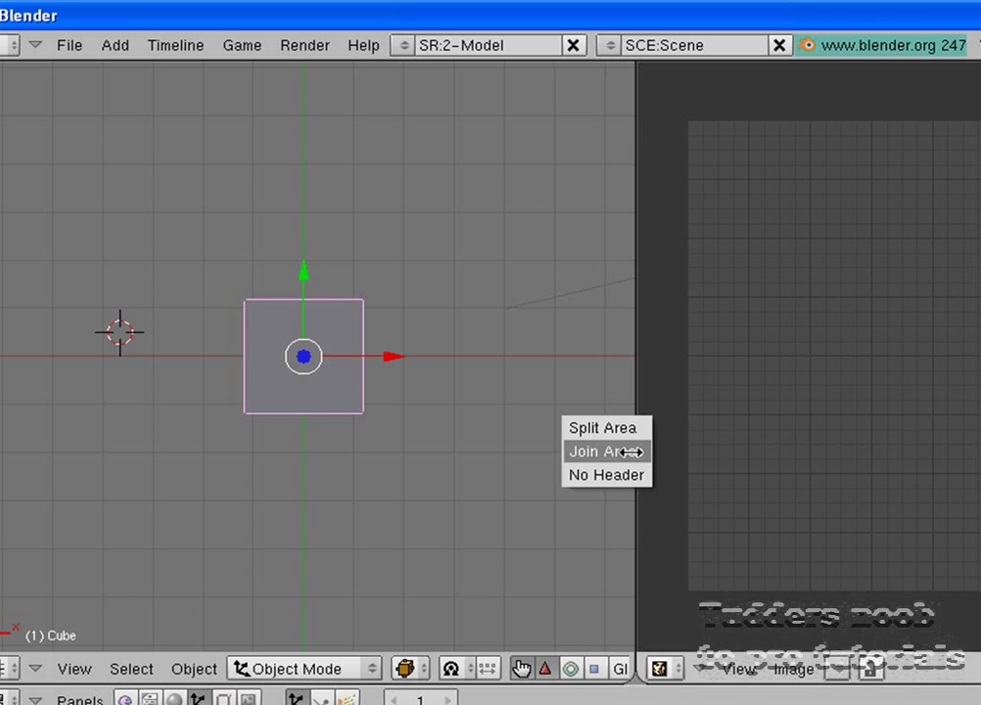
pyautogui.click(630, 451)
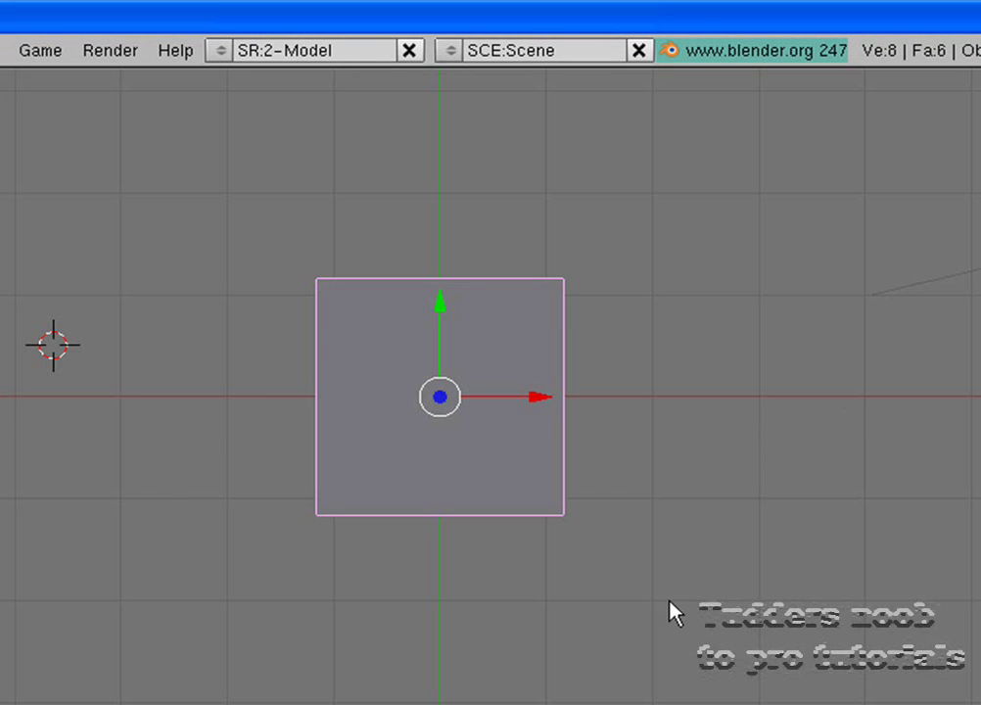
# Split the 3D view down the middle and make the right half a UV/Image Editor.
pyautogui.scroll(-5, 614, 601)
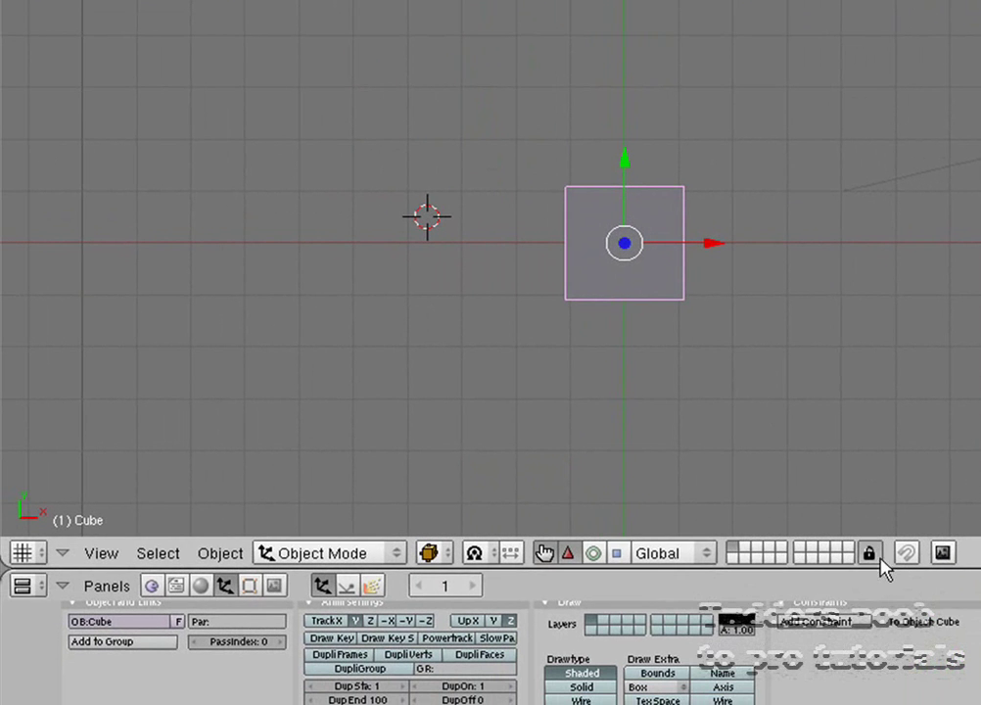
pyautogui.rightClick(896, 538)
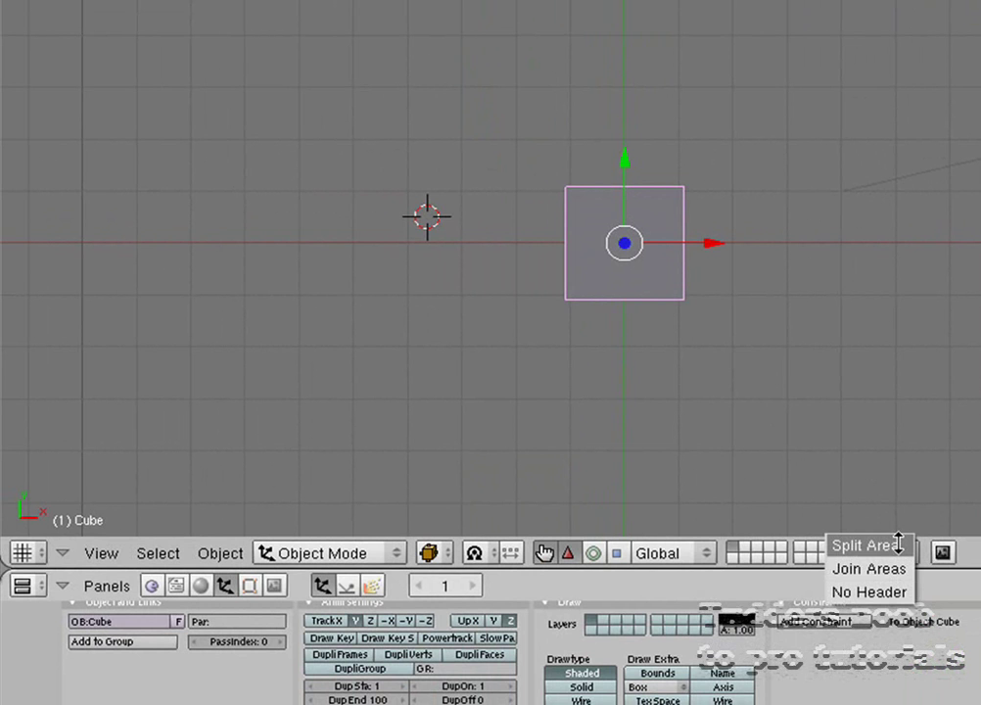
pyautogui.click(896, 544)
pyautogui.click(627, 519)
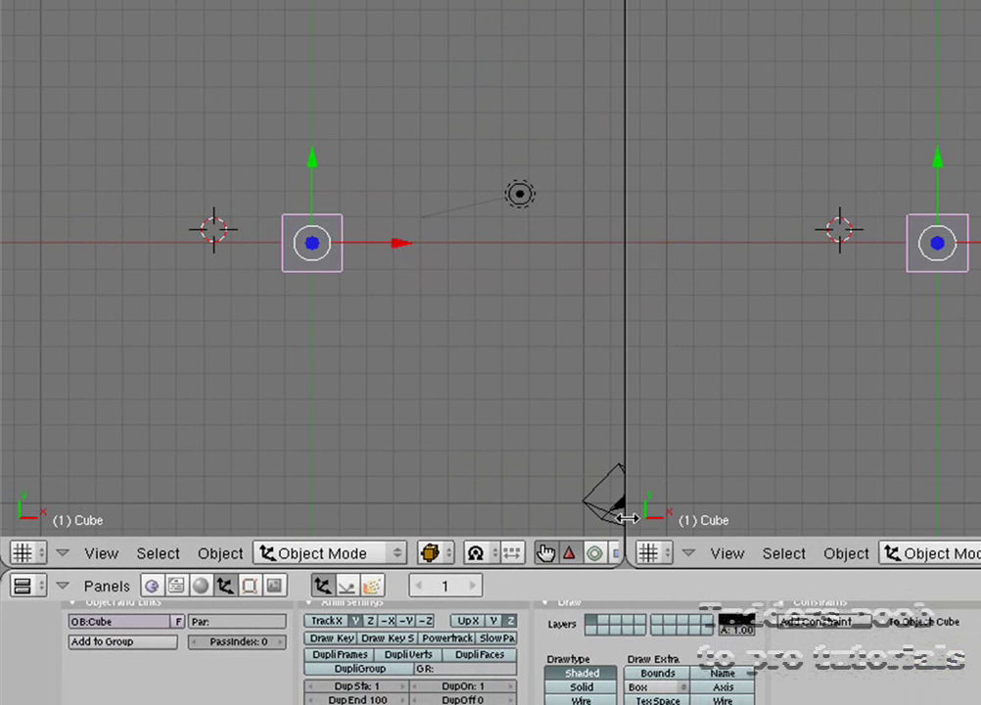
pyautogui.click(670, 555)
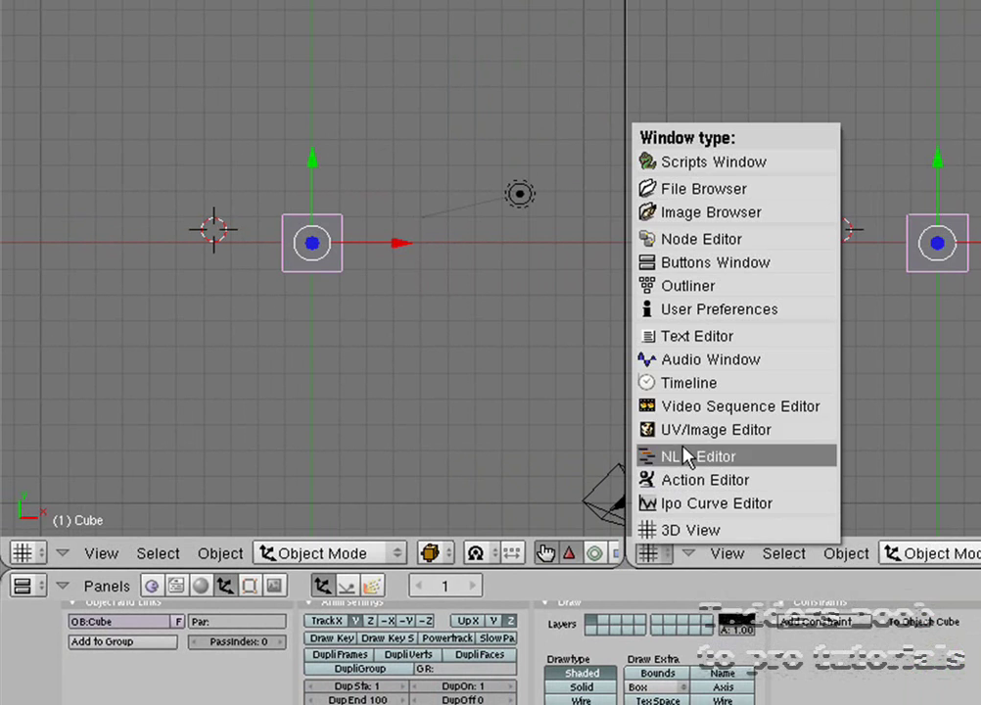
pyautogui.click(693, 429)
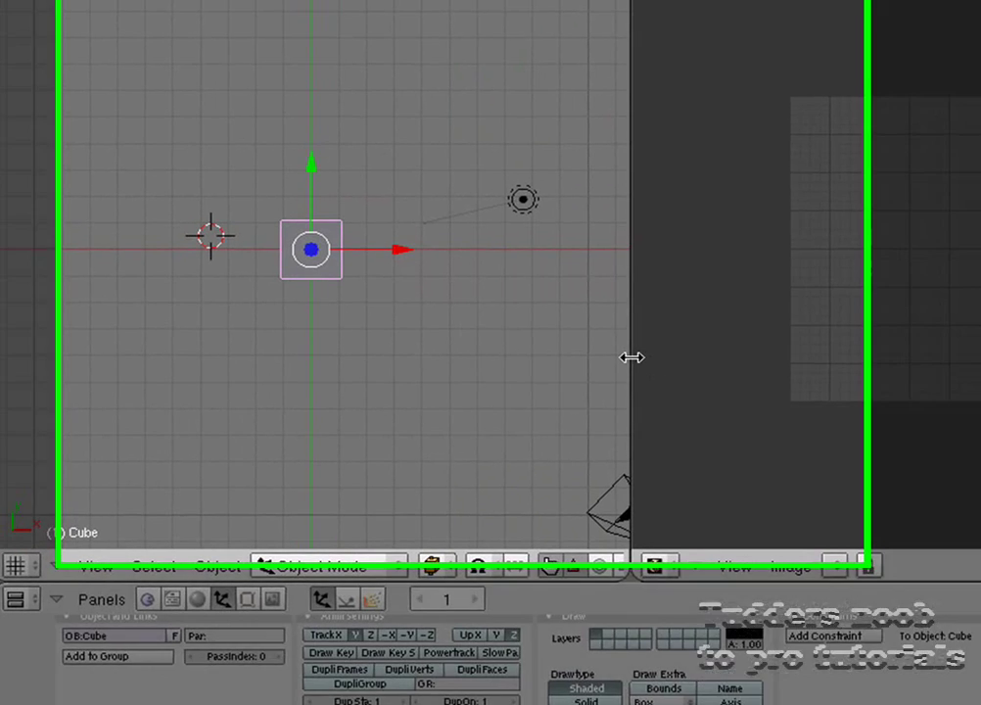
# Join the two areas back into one and set its window type to 3D View.
pyautogui.rightClick(625, 359)
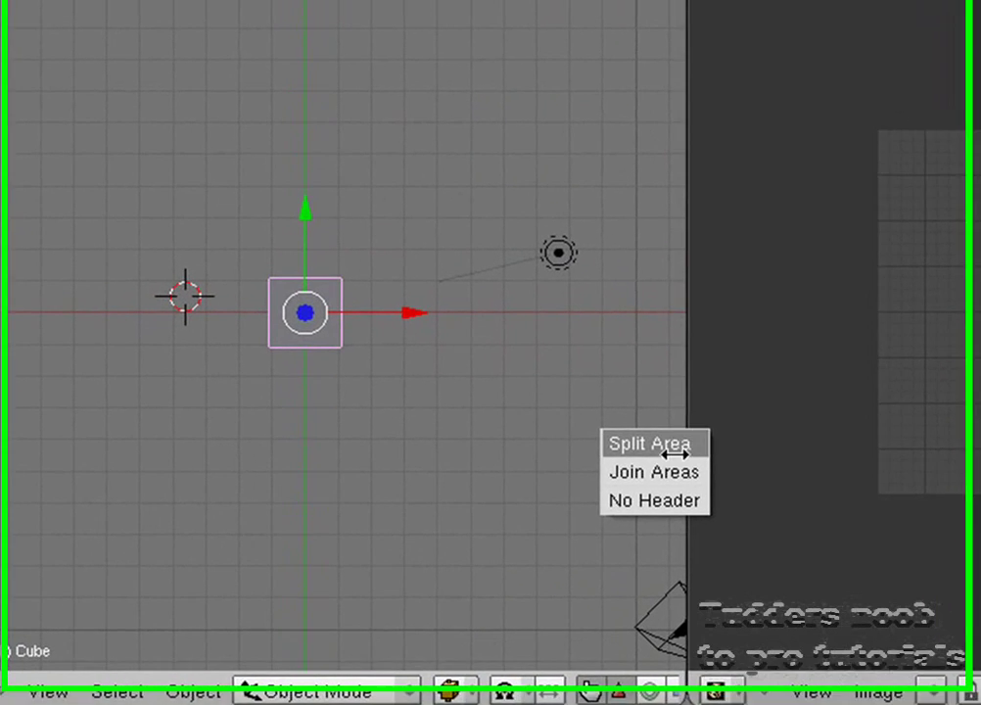
pyautogui.click(654, 472)
pyautogui.click(673, 500)
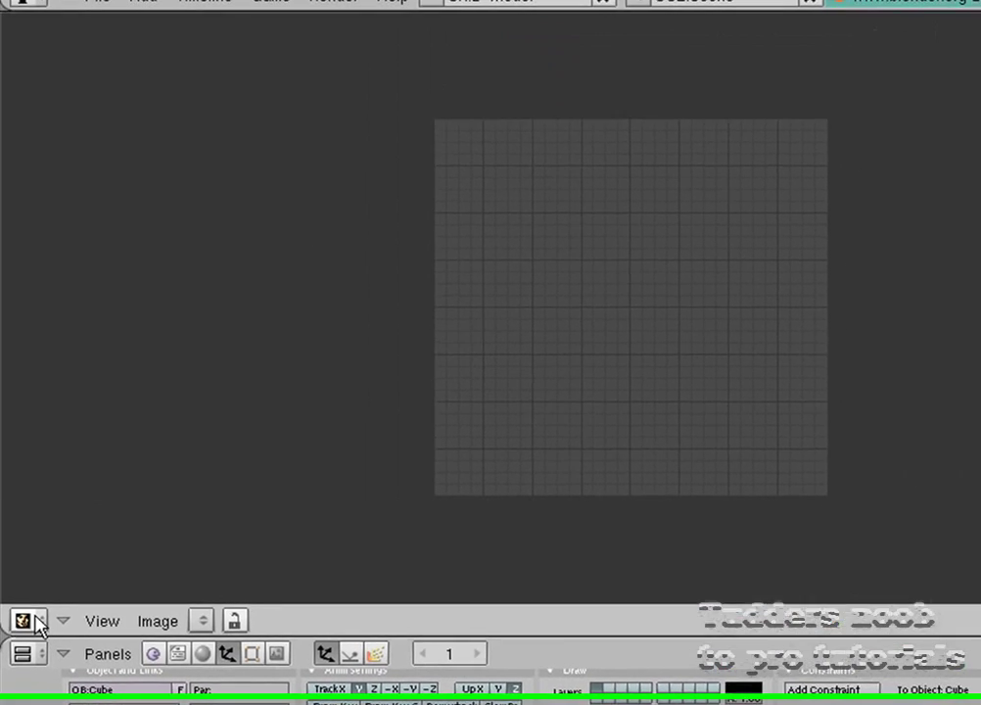
pyautogui.click(32, 621)
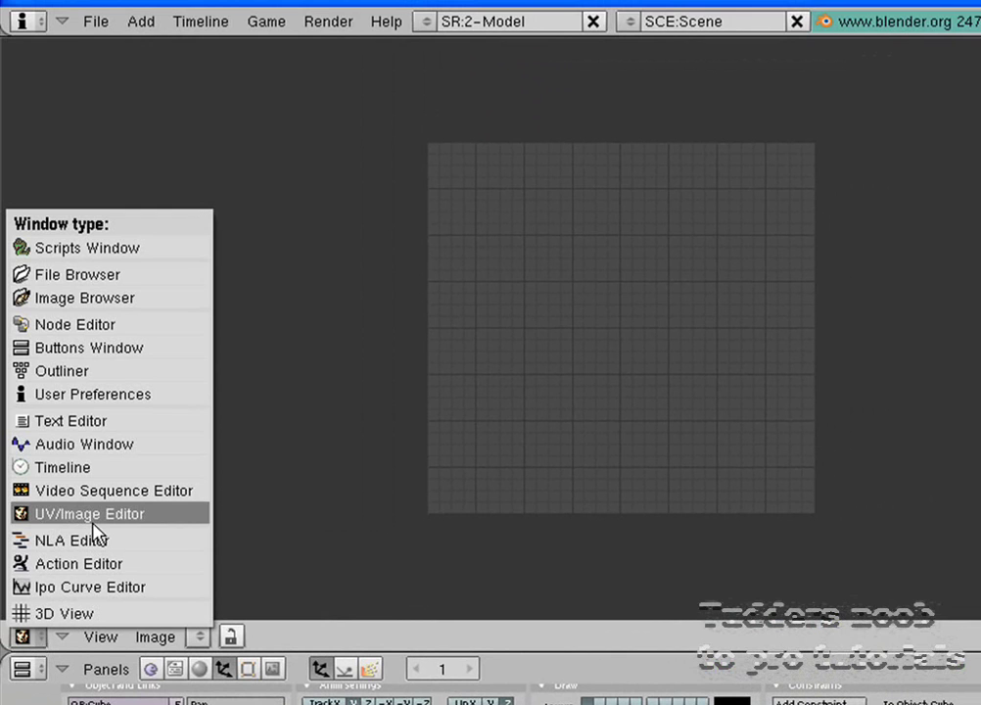
pyautogui.click(90, 615)
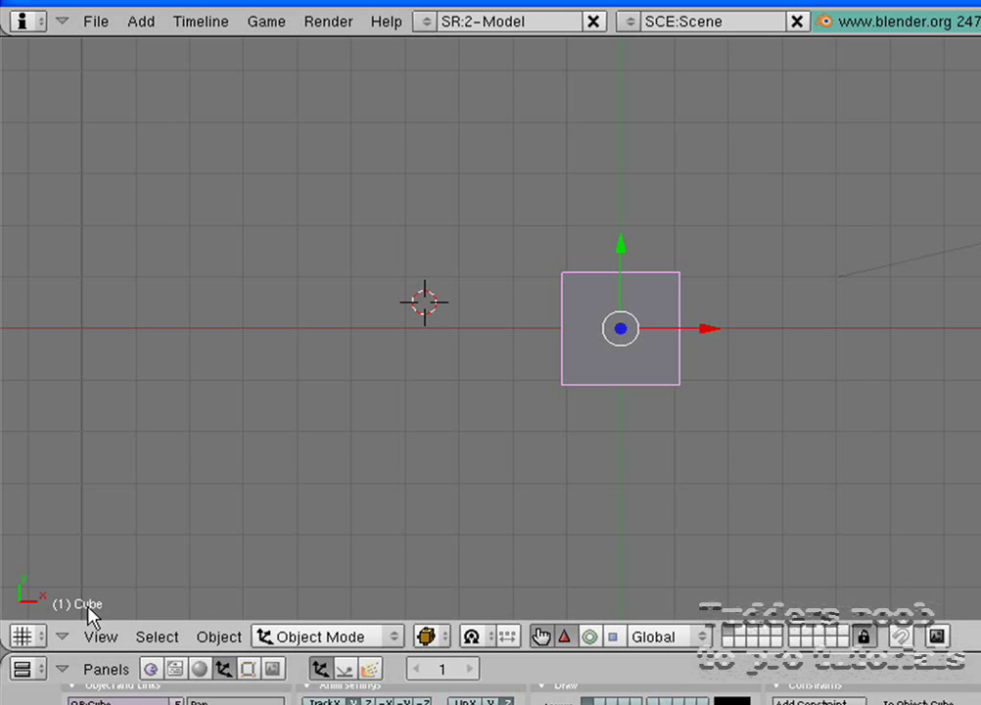
pyautogui.scroll(2, 811, 324)
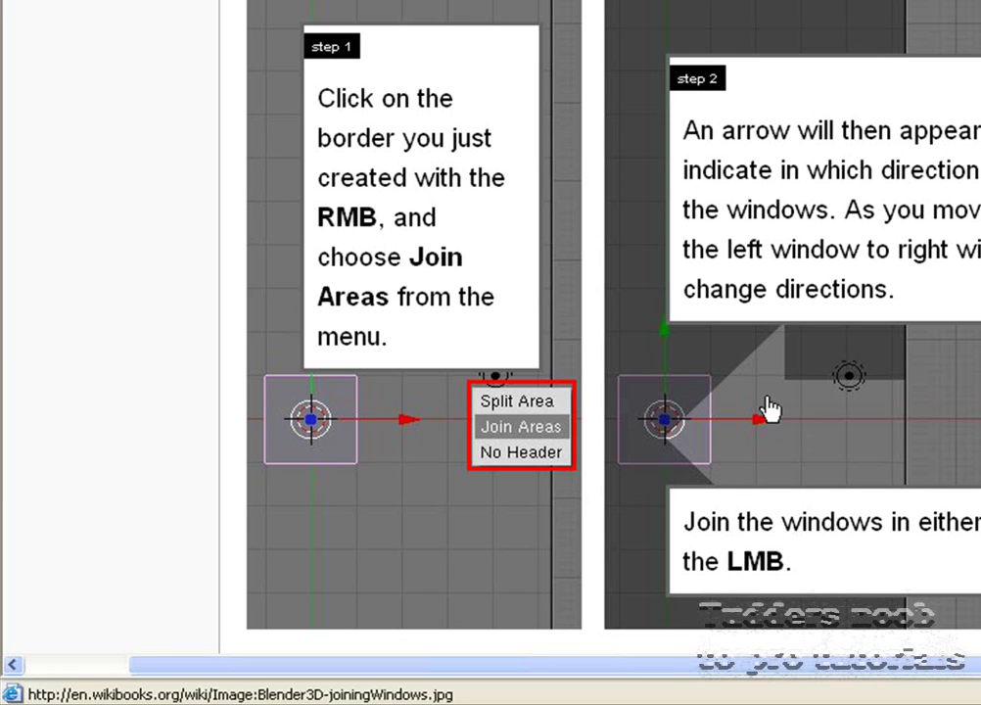
# Scroll the windowing FAQ down to the Next Page link for 'The User Preferences Window'.
pyautogui.scroll(-4, 745, 384)
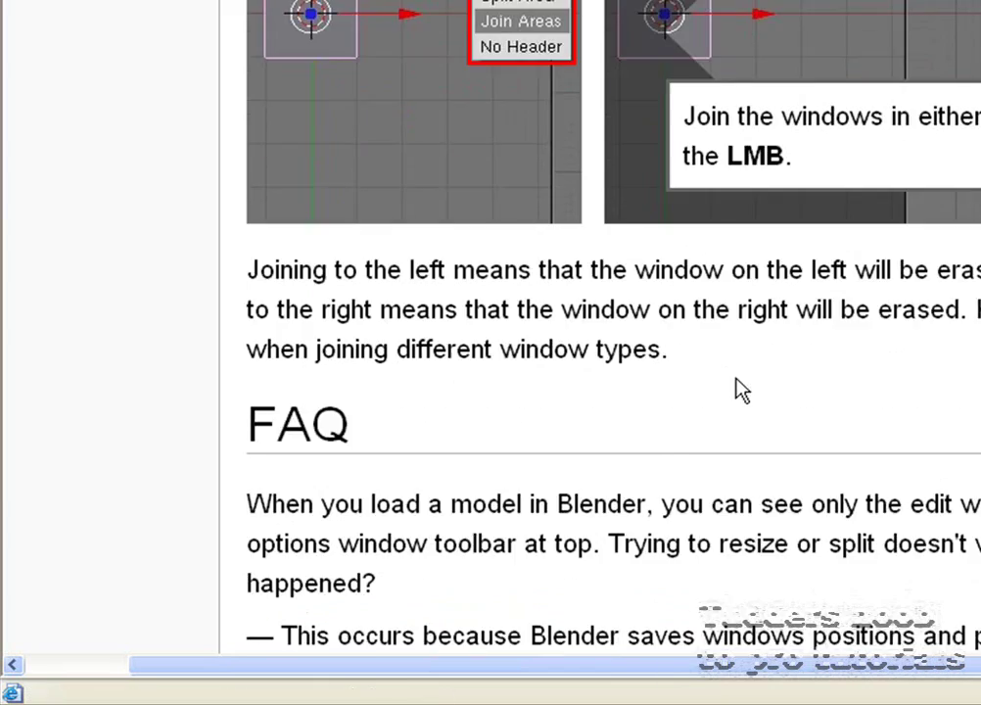
pyautogui.scroll(-6, 741, 390)
pyautogui.scroll(3, 741, 390)
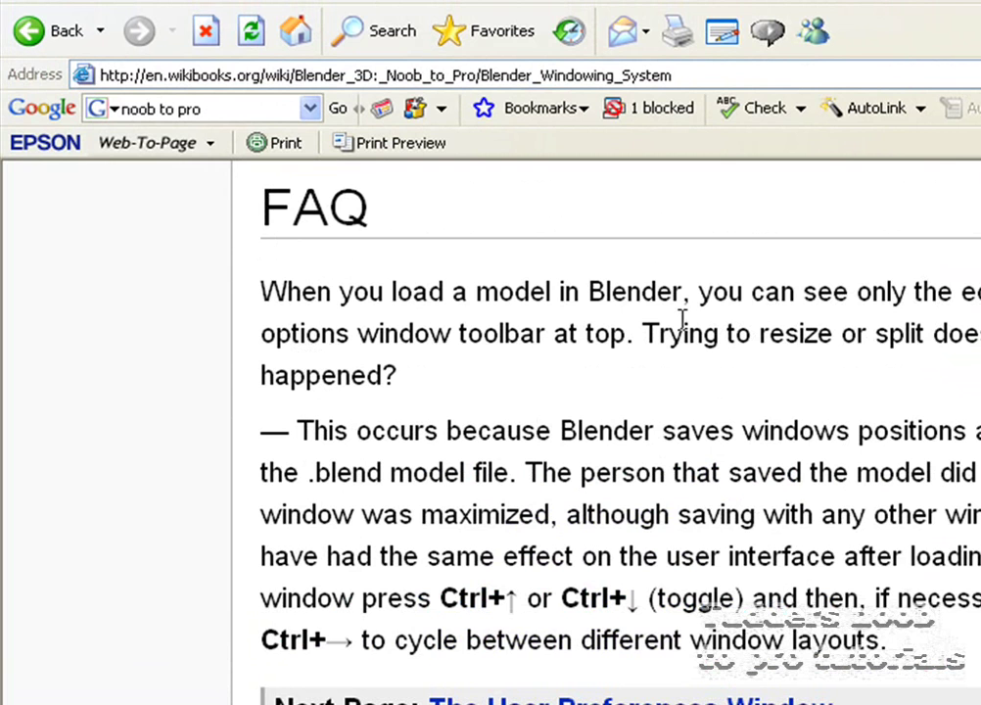
pyautogui.scroll(-1, 690, 623)
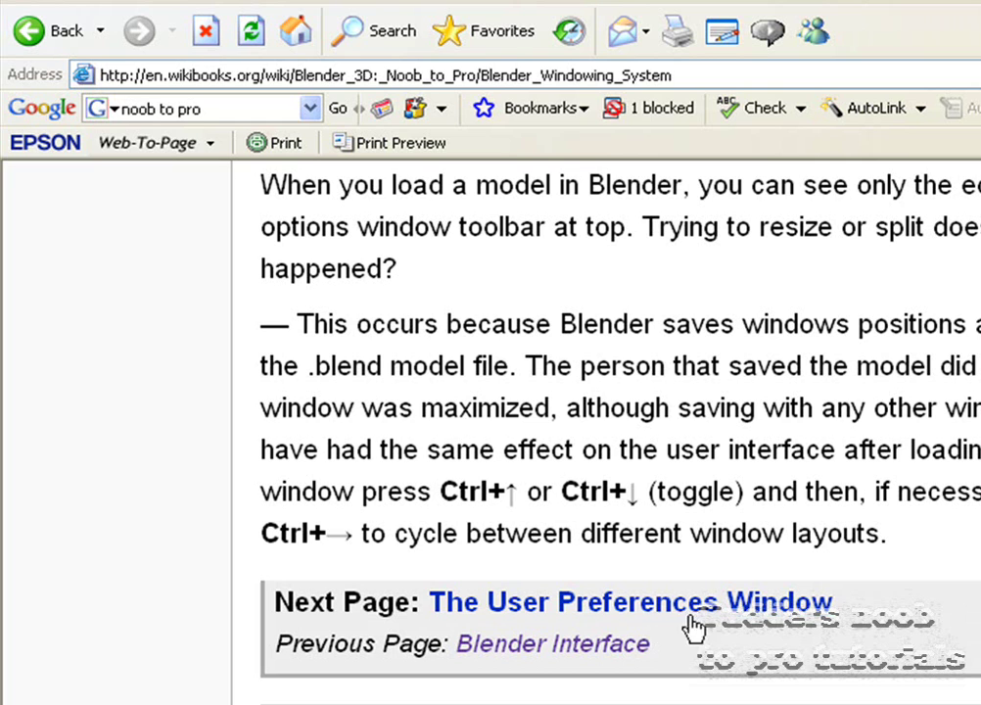
# Open 'The User Preferences Window' page and scroll past Contents to 'Showing the User Preferences Window'.
pyautogui.click(612, 609)
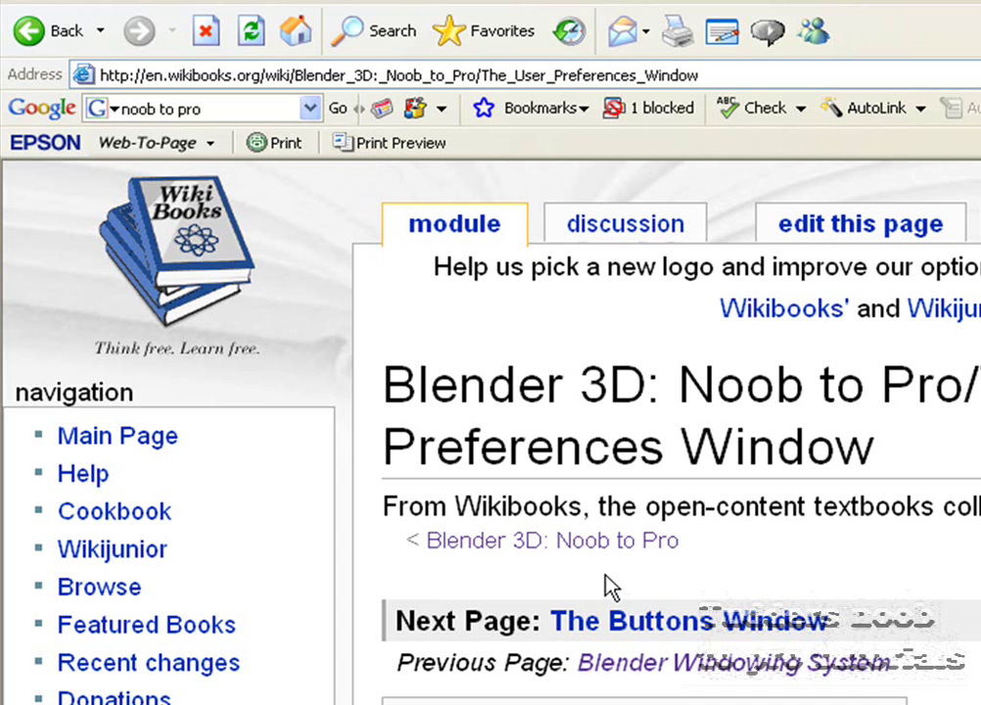
pyautogui.scroll(-5, 605, 577)
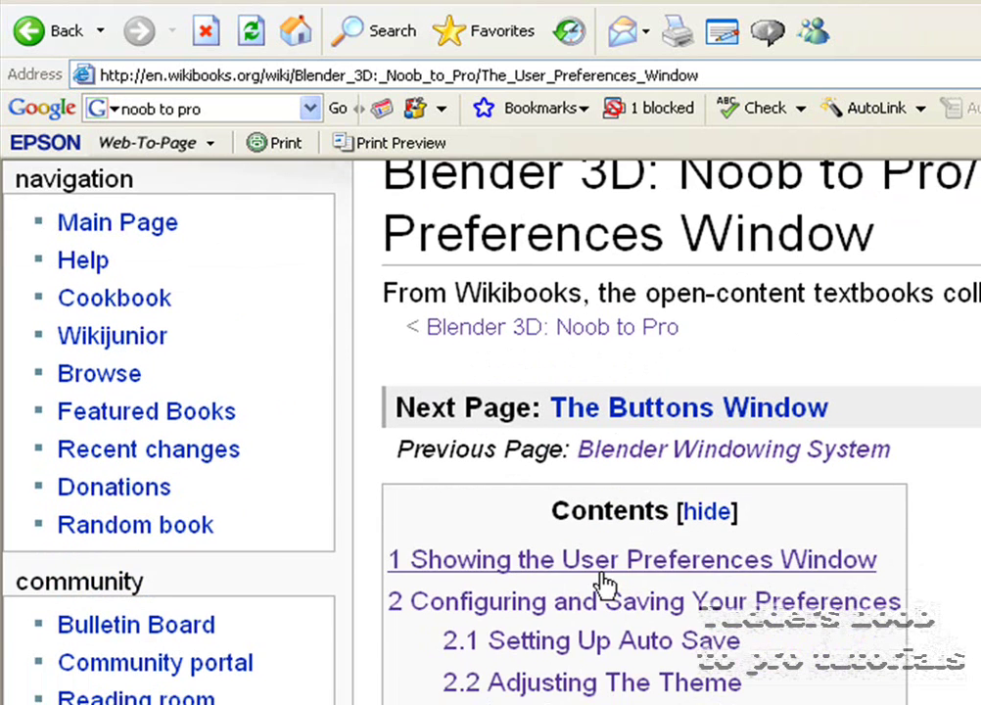
pyautogui.scroll(-5, 605, 585)
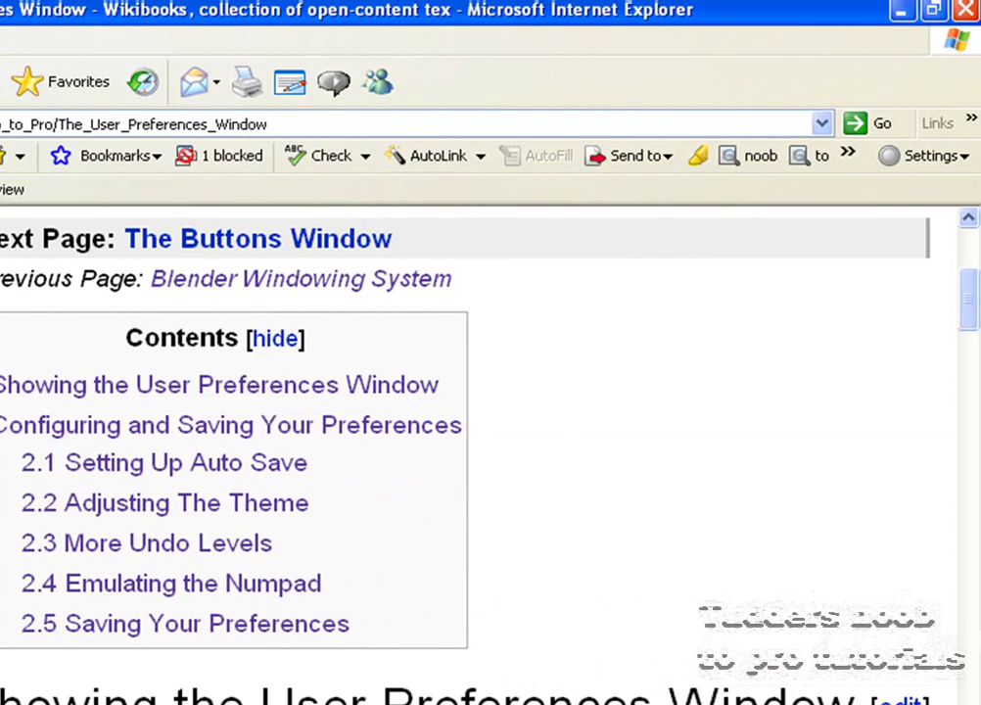
pyautogui.scroll(-5, 675, 629)
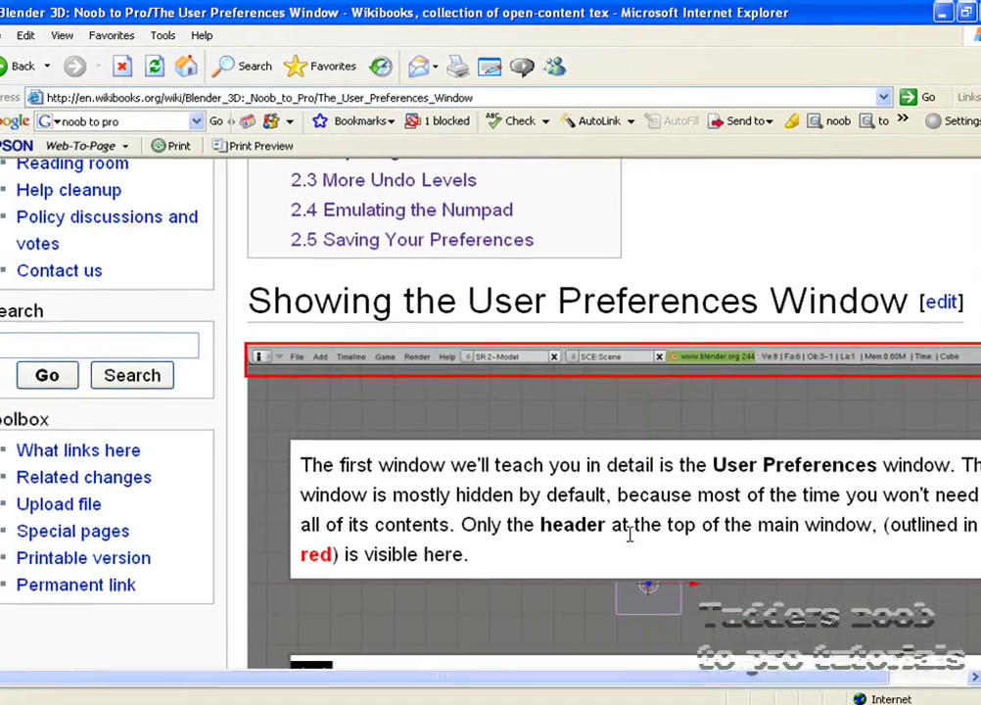
pyautogui.scroll(-3, 743, 527)
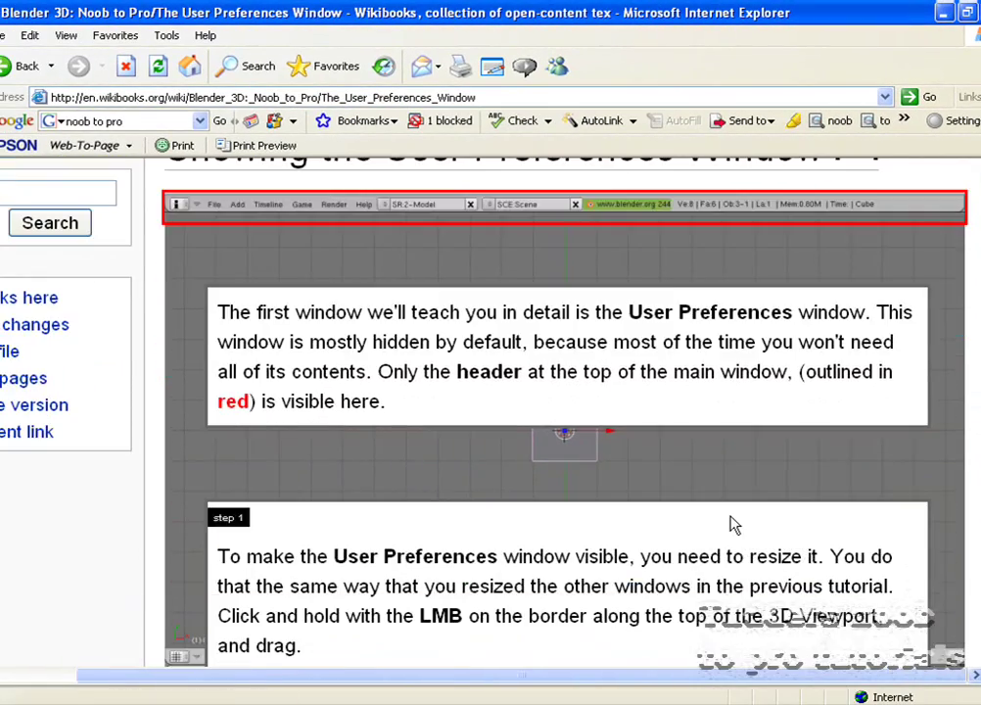
pyautogui.scroll(2, 740, 529)
pyautogui.scroll(3, 741, 529)
pyautogui.scroll(-3, 734, 531)
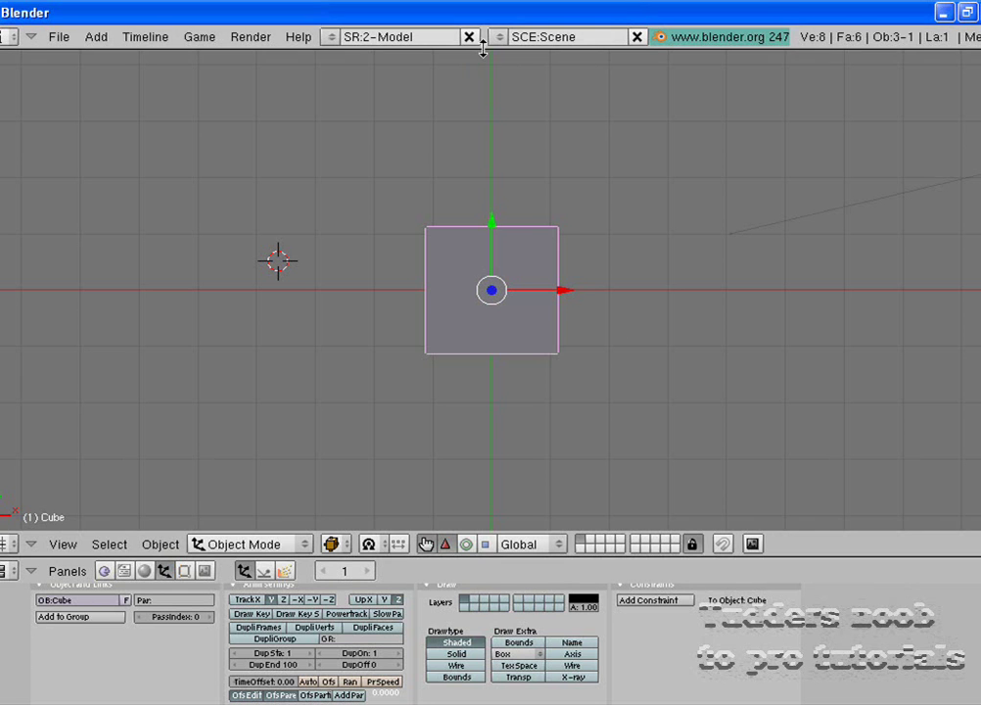
pyautogui.moveTo(490, 25)
pyautogui.mouseDown()
pyautogui.moveTo(487, 82)
pyautogui.moveTo(514, 245)
pyautogui.moveTo(495, 245)
pyautogui.moveTo(502, 20)
pyautogui.mouseUp()
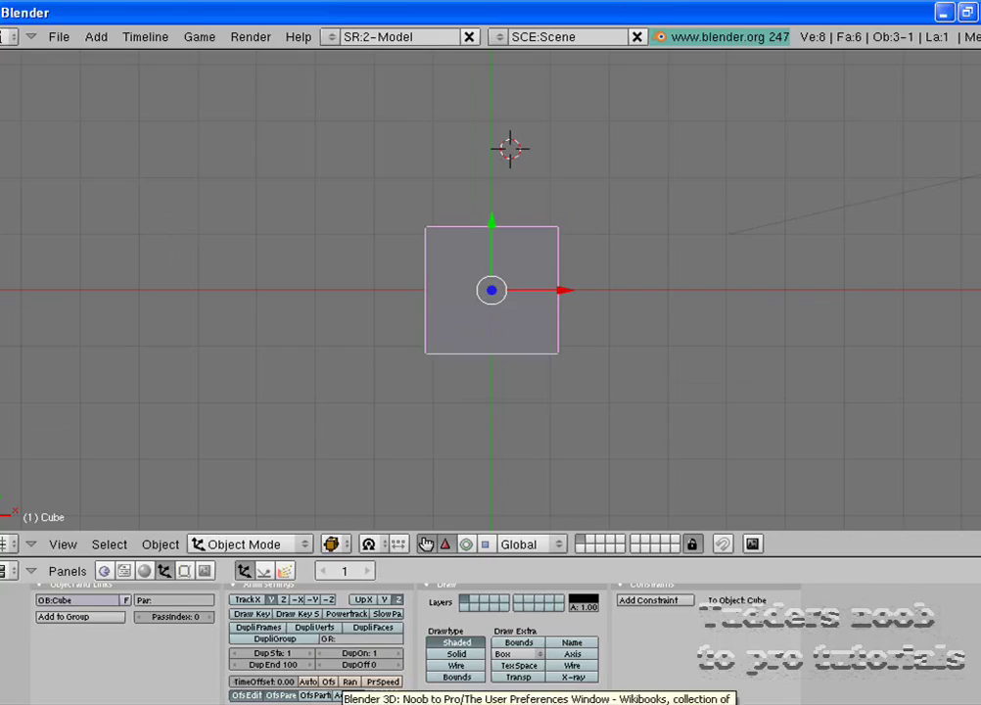
pyautogui.click(345, 701)
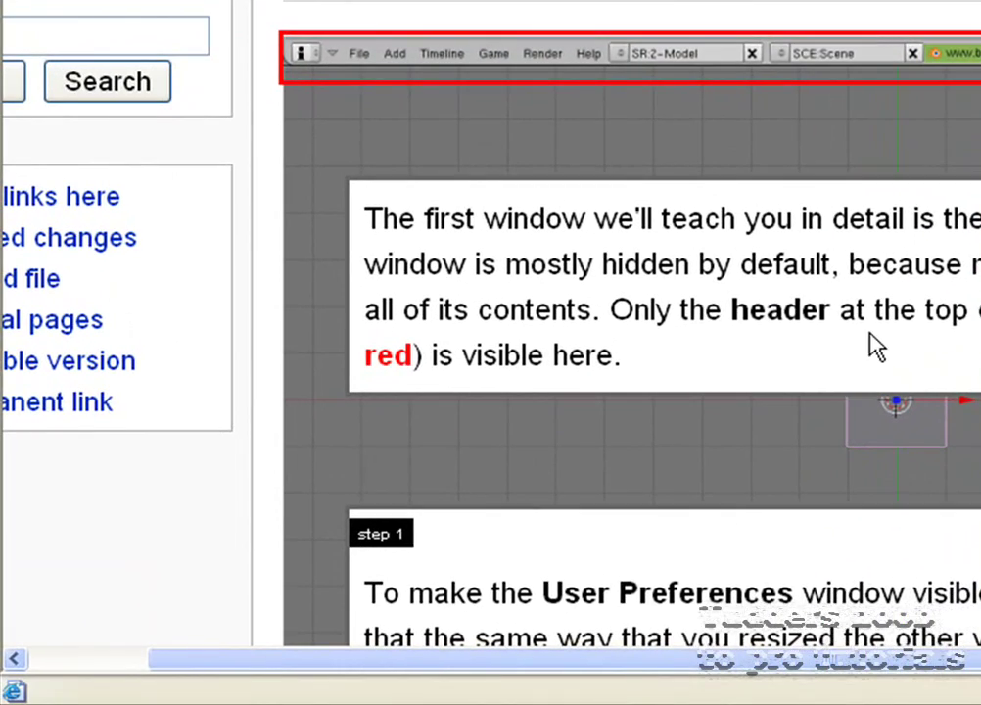
pyautogui.scroll(-5, 863, 329)
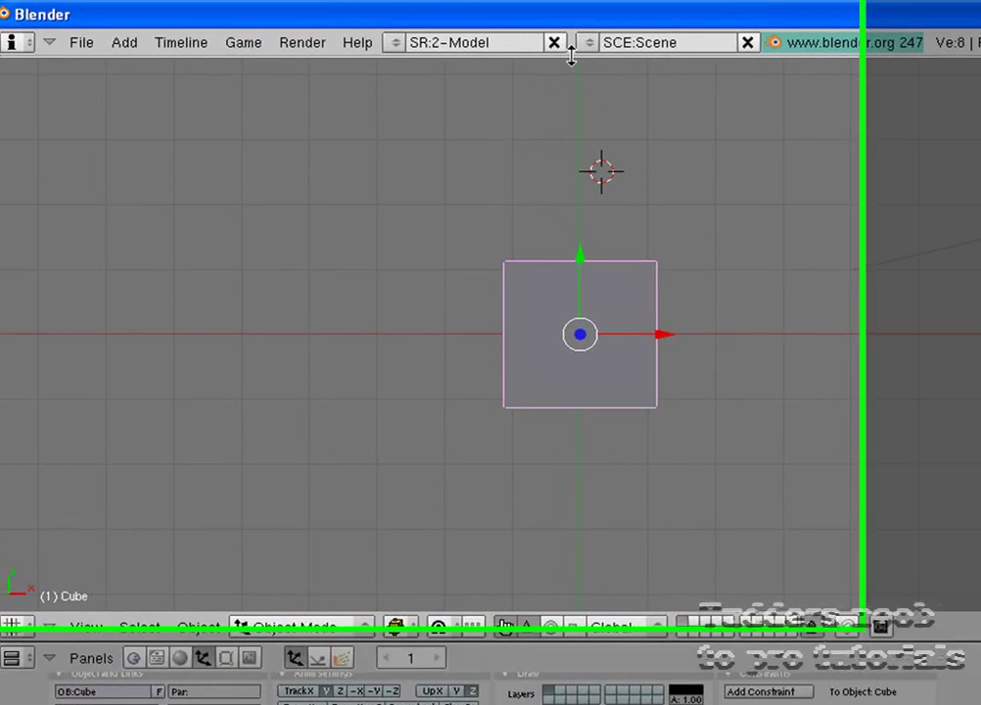
# Pull the top header border down until the View & Controls preference buttons are visible.
pyautogui.moveTo(486, 47); pyautogui.dragTo(532, 212)
pyautogui.moveTo(719, 277); pyautogui.dragTo(719, 235)
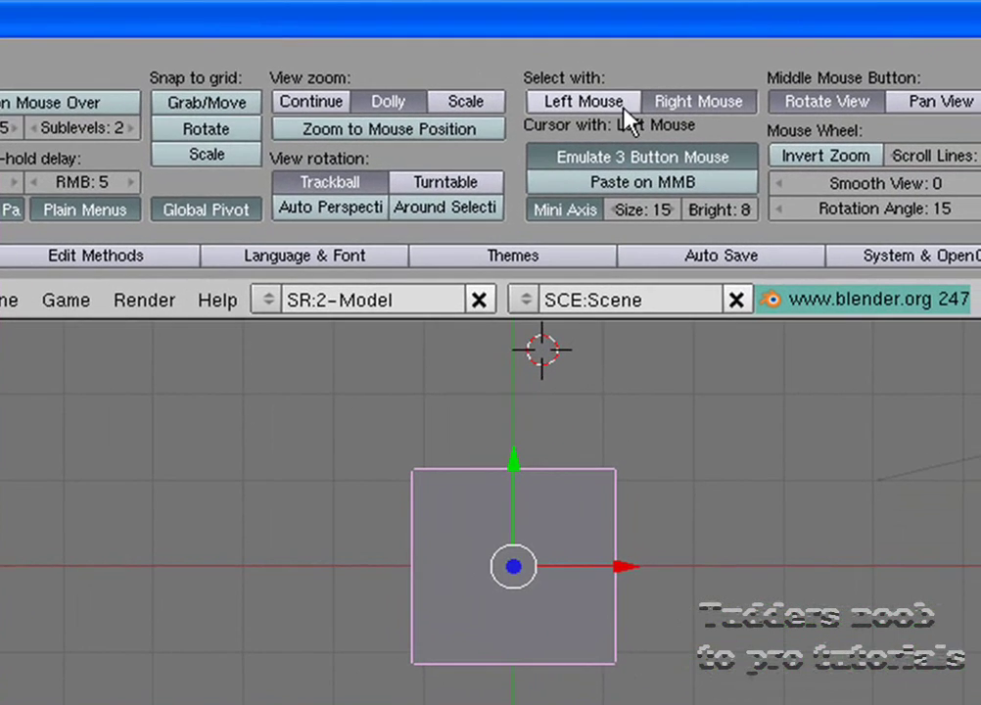
# Orbit and zoom around the cube, then set the 3D view to Top.
pyautogui.scroll(-4, 835, 442)
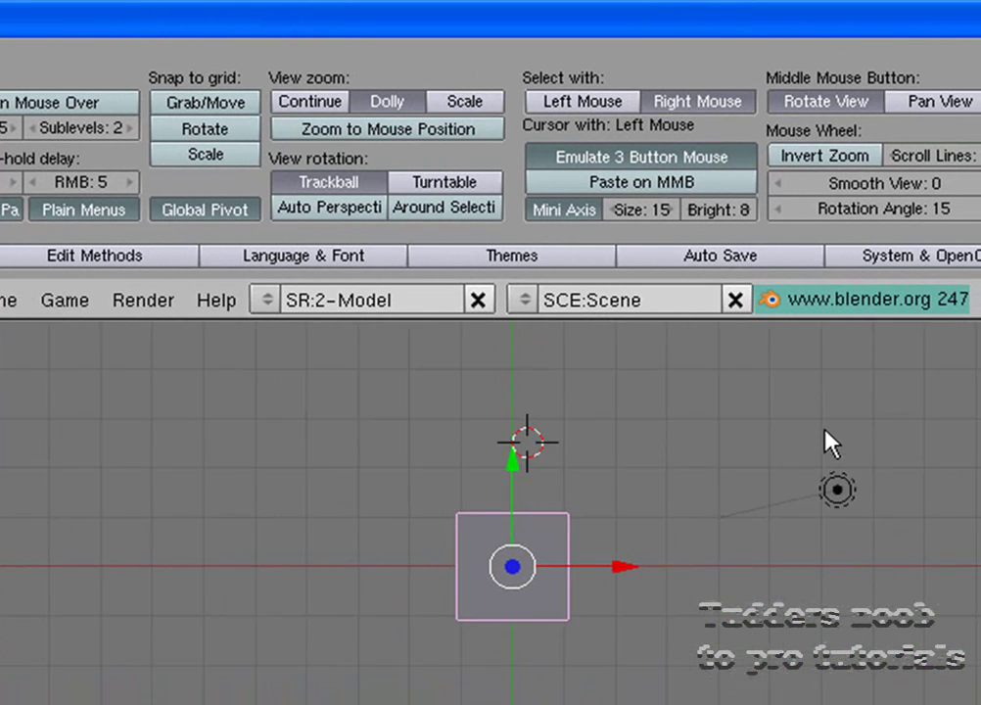
pyautogui.scroll(1, 875, 480)
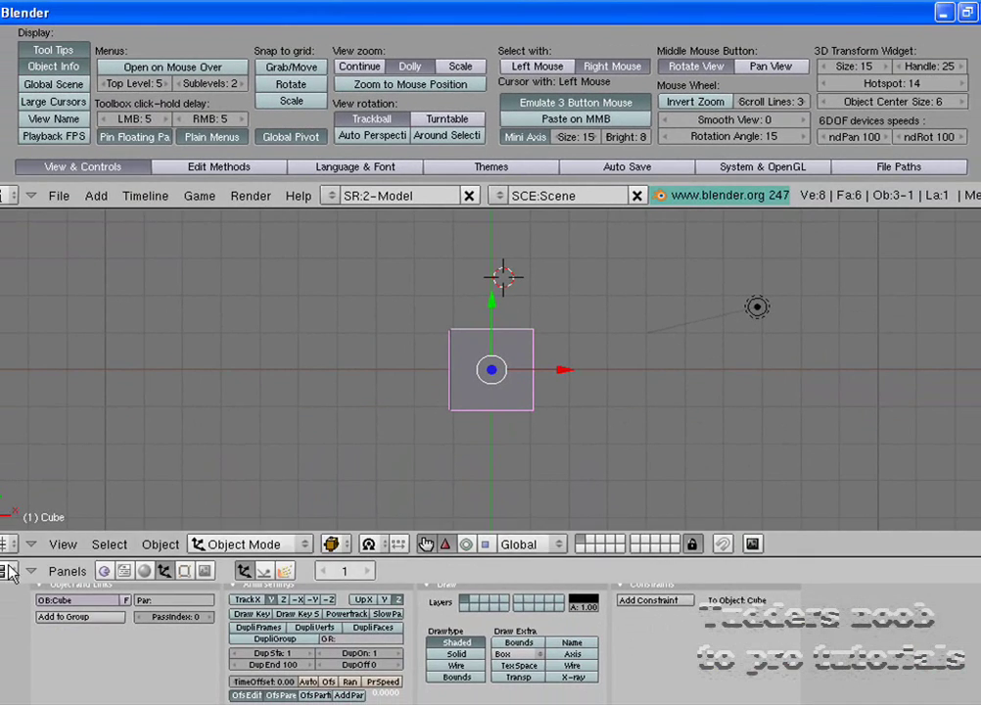
pyautogui.click(10, 573)
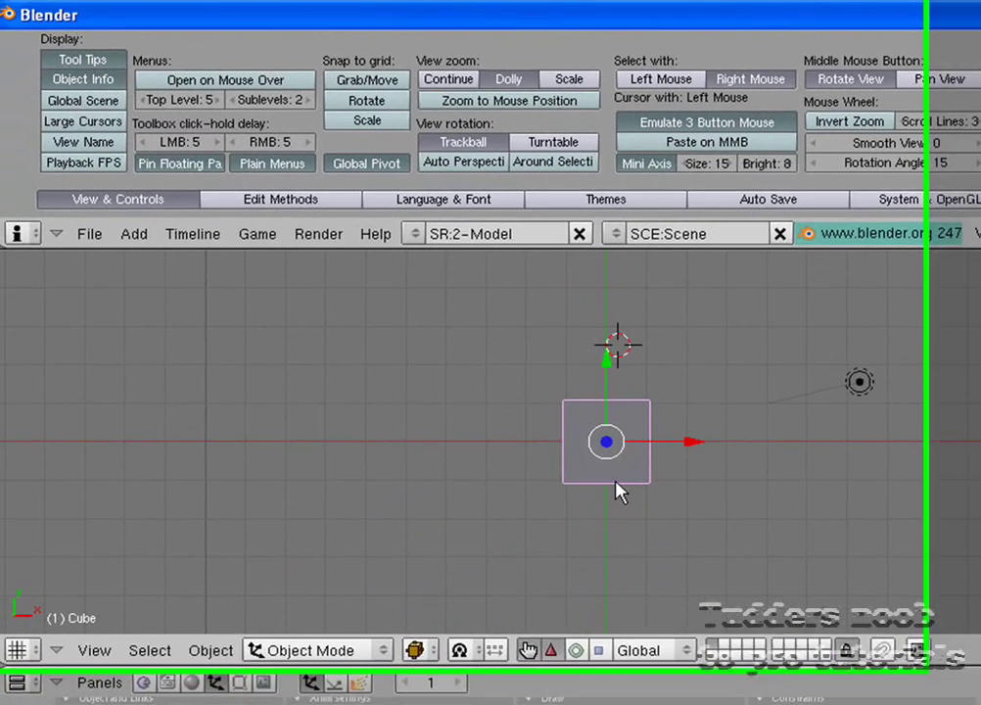
pyautogui.scroll(2, 647, 484)
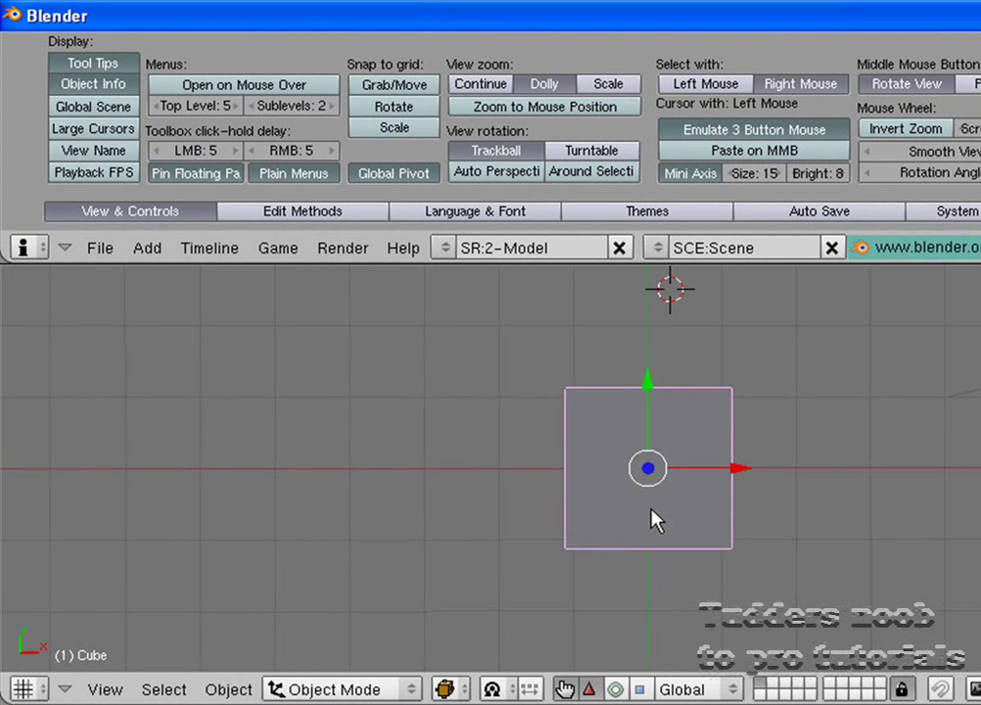
pyautogui.moveTo(655, 521); pyautogui.dragTo(905, 478, button='middle')
pyautogui.scroll(3, 659, 407)
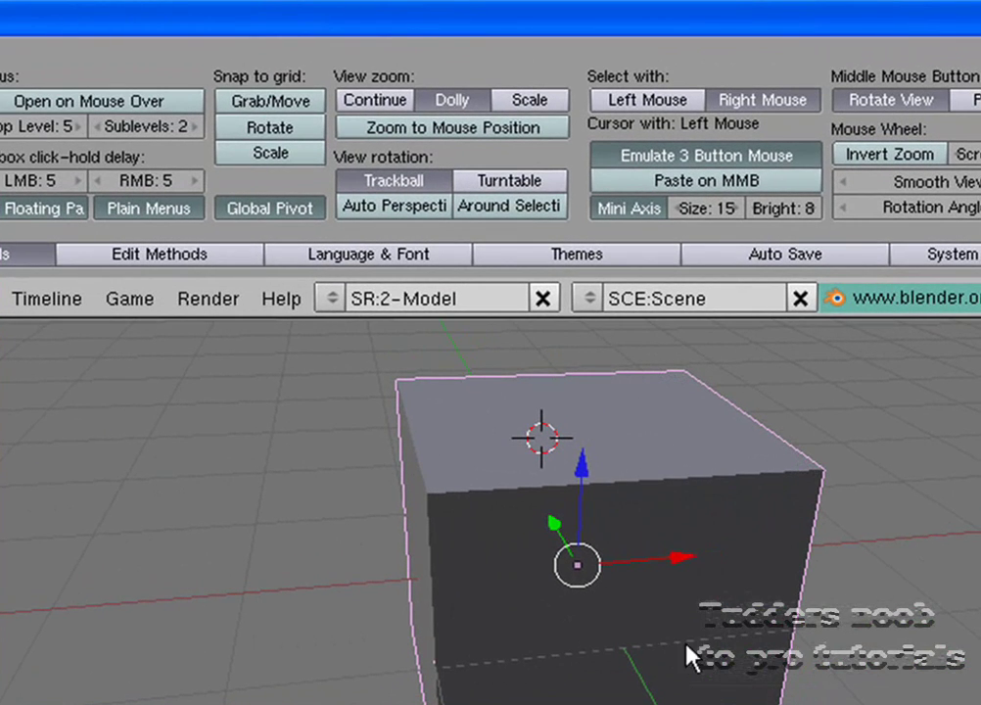
pyautogui.scroll(-4, 688, 646)
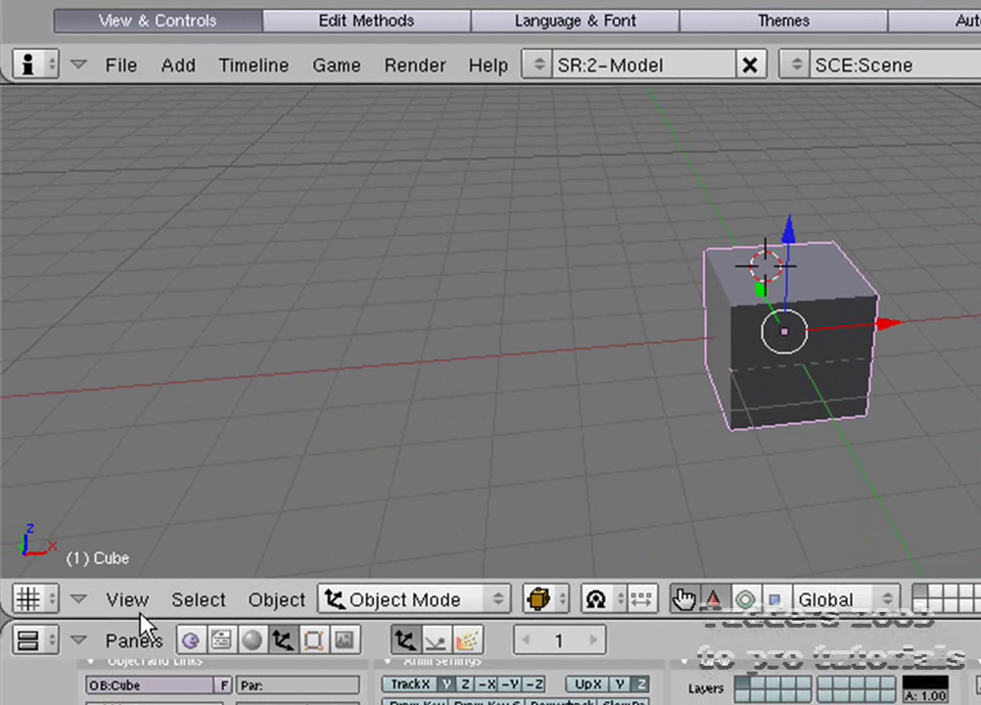
pyautogui.click(138, 601)
pyautogui.click(140, 383)
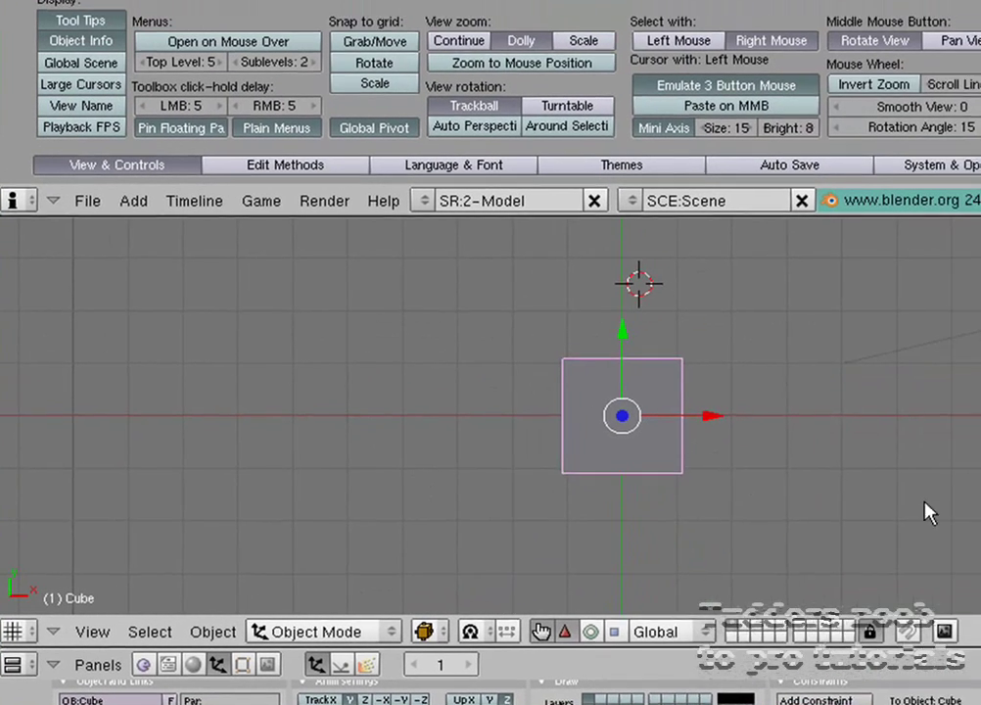
# Set 'Select with' to Right Mouse in View & Controls.
pyautogui.scroll(-2, 926, 512)
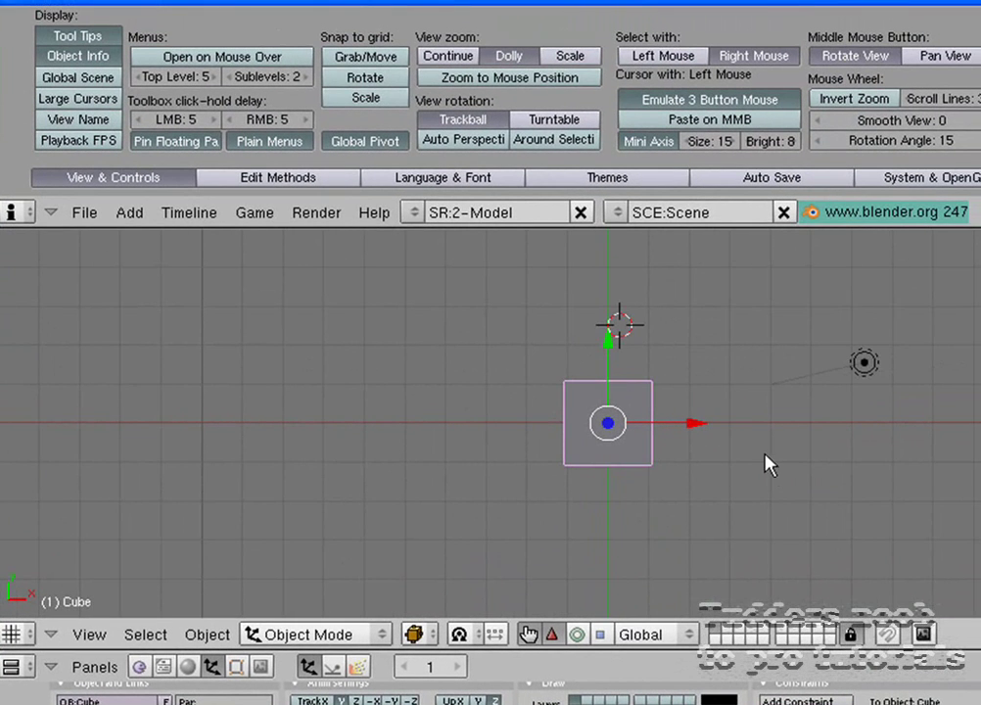
pyautogui.scroll(-2, 768, 465)
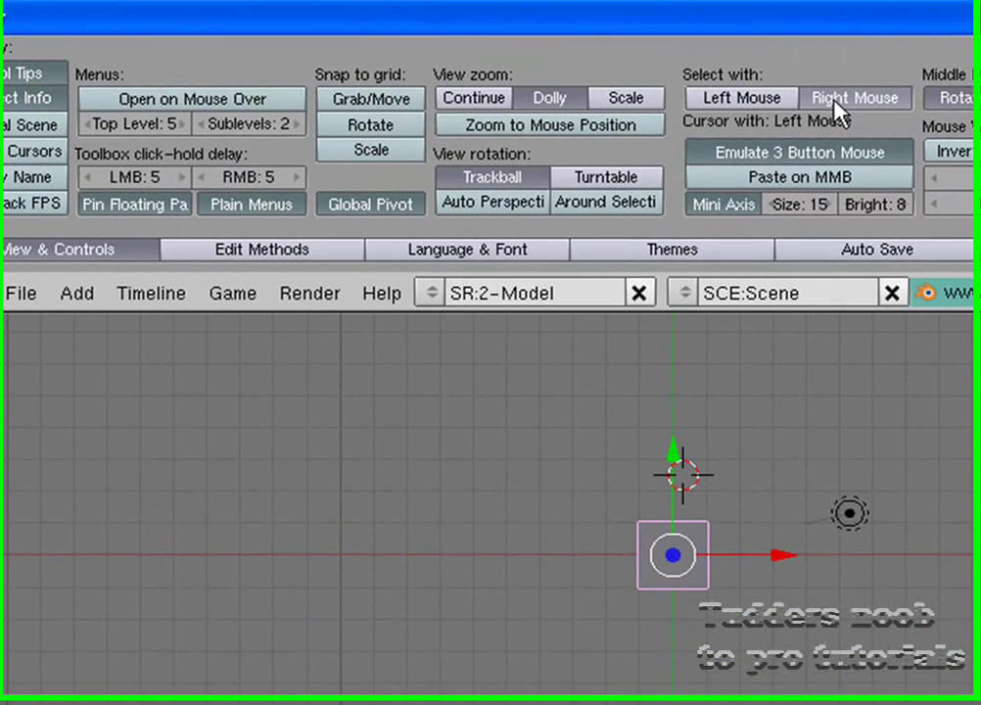
pyautogui.click(837, 98)
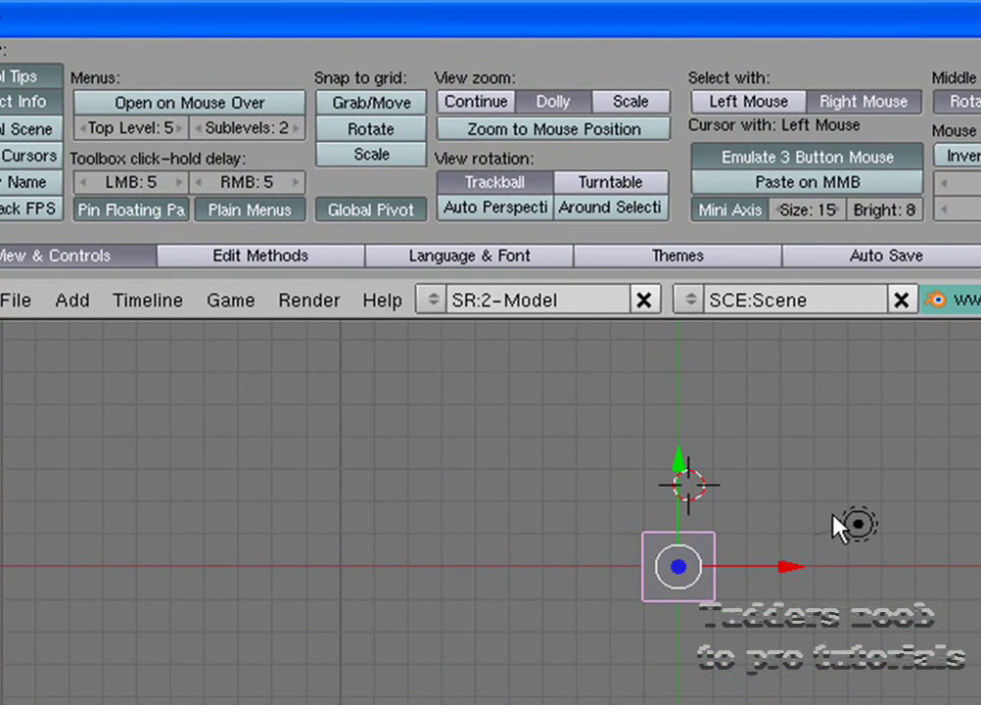